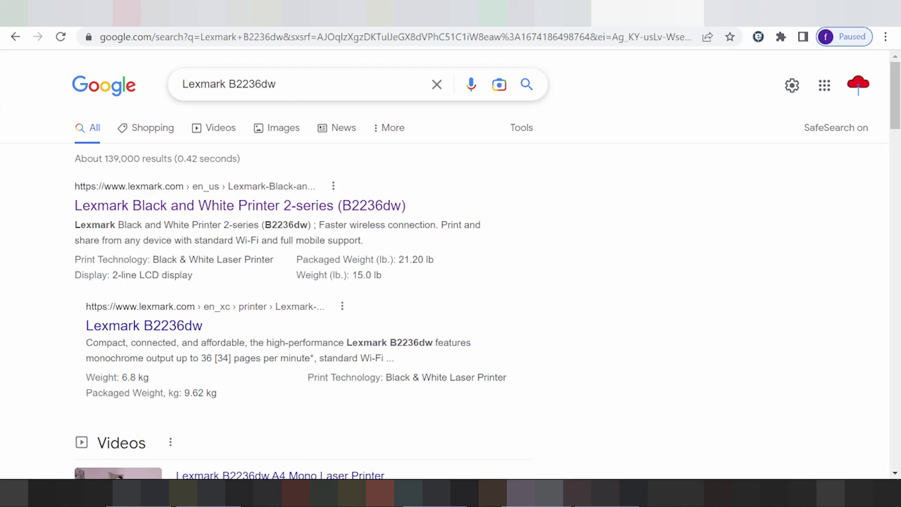
Step: Search Google for 'lexmark b2236dw driver download' using the suggested query
click(281, 84)
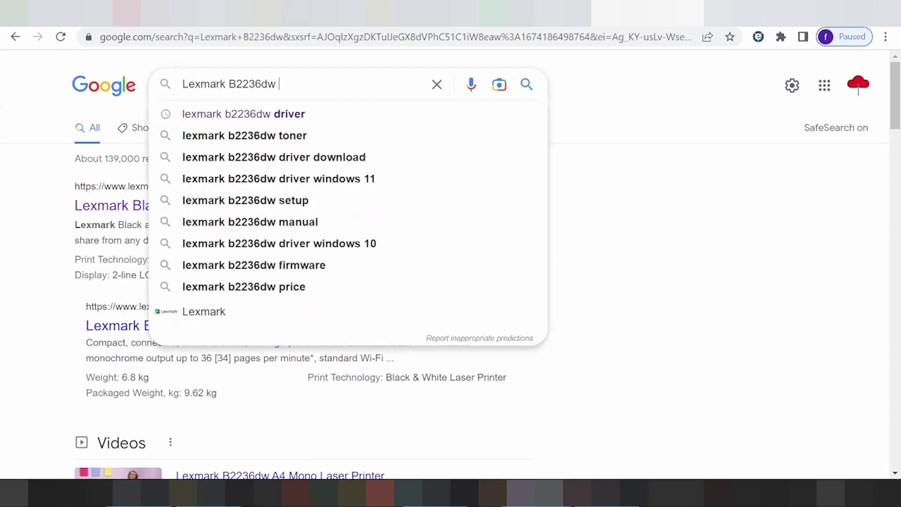
text(dri)
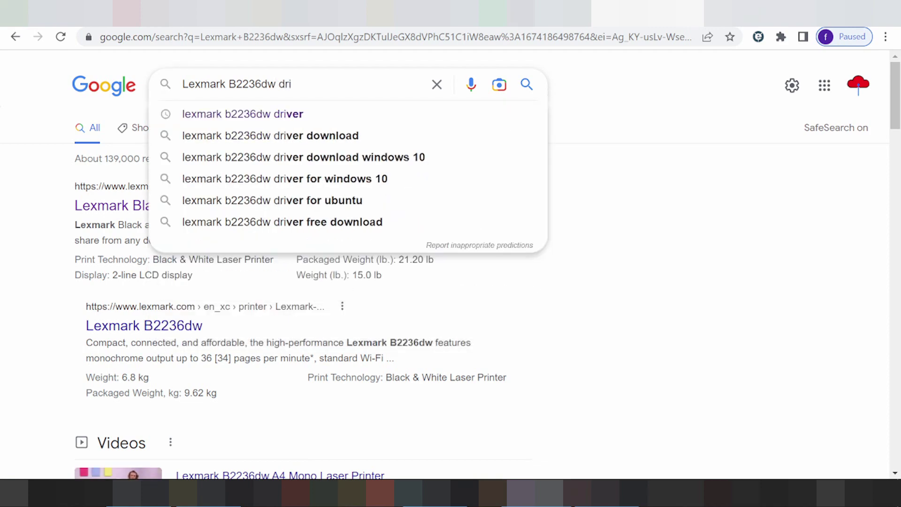
key(Down)
key(Down)
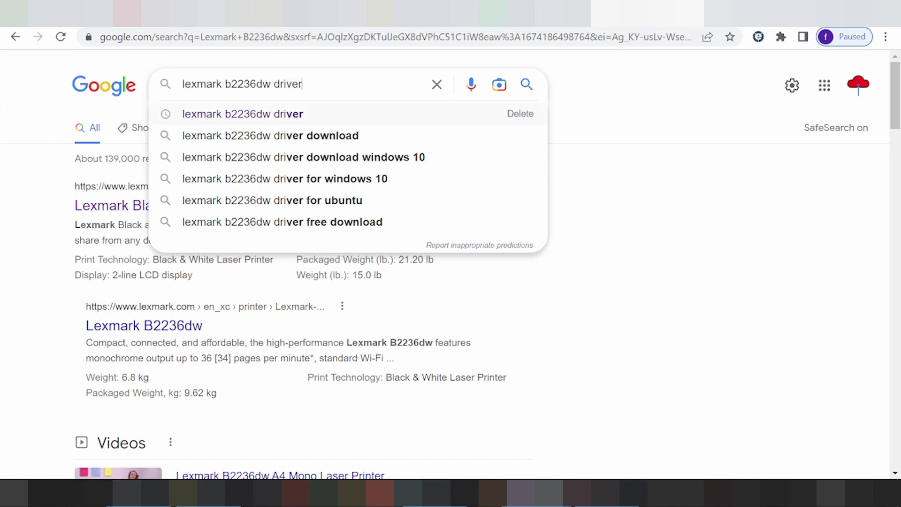
key(Return)
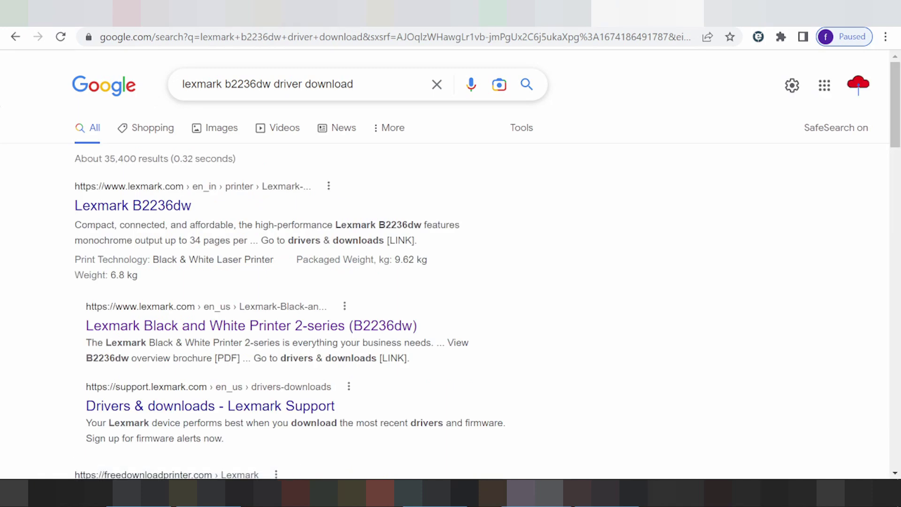
scroll(450, 282, down, 6)
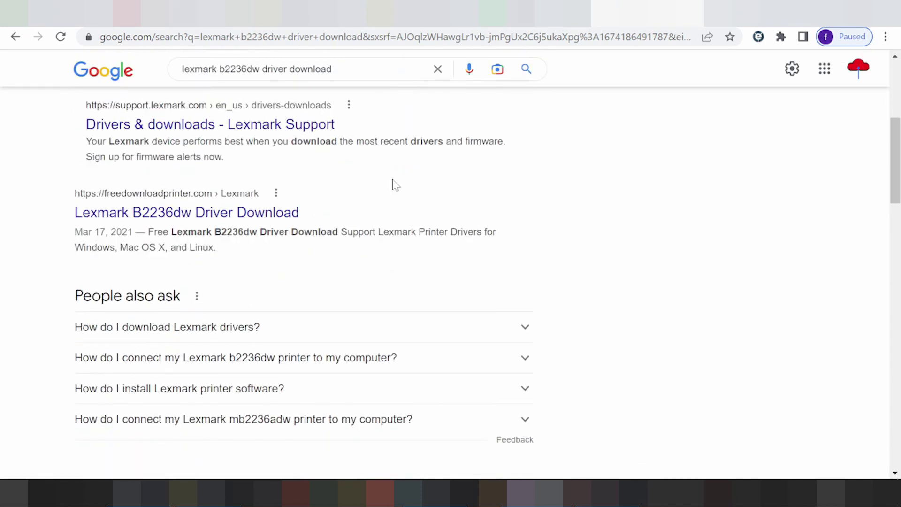
scroll(396, 184, down, 3)
scroll(401, 183, down, 10)
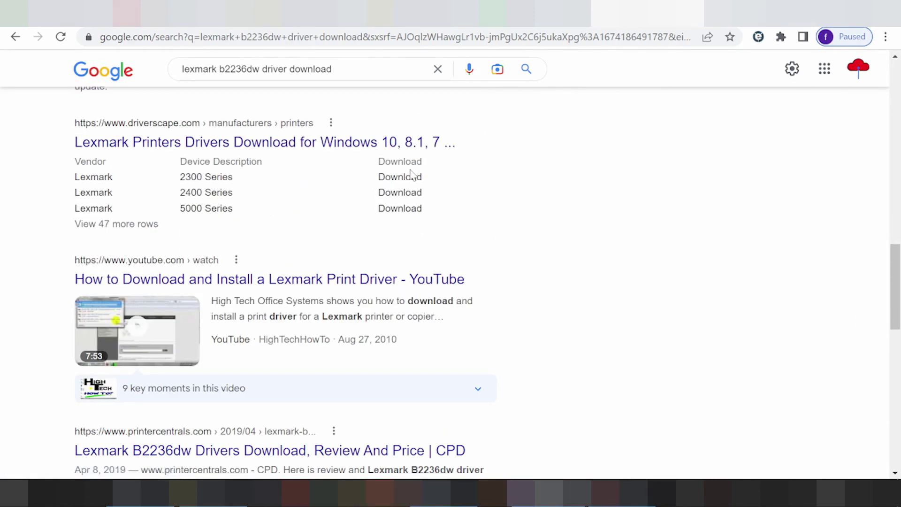
scroll(419, 177, down, 2)
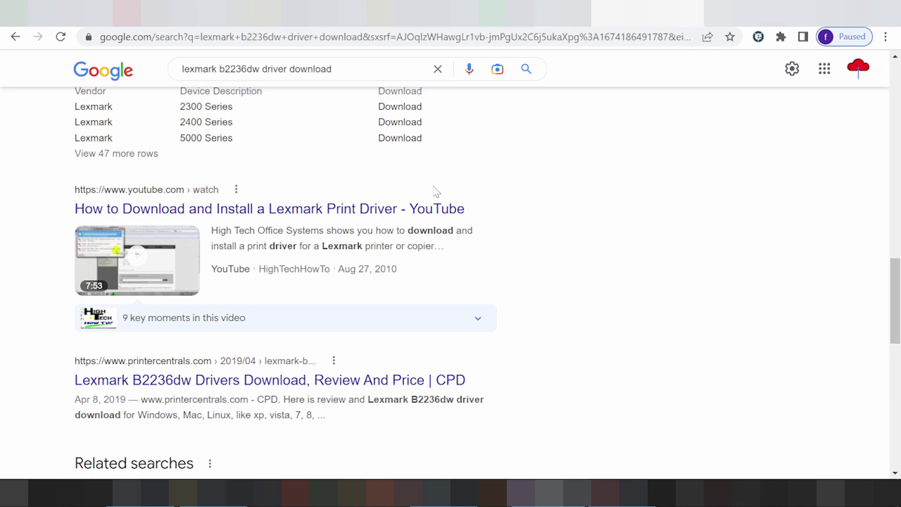
scroll(458, 223, down, 5)
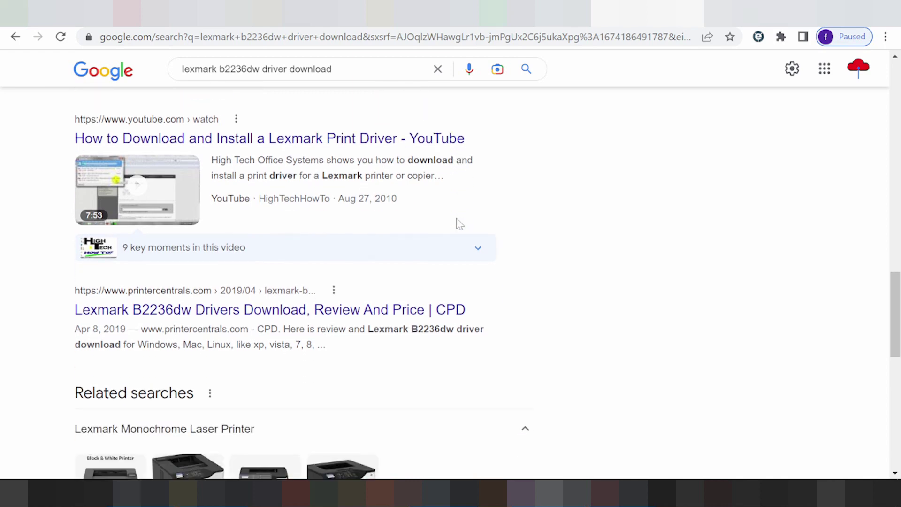
scroll(457, 224, down, 4)
scroll(485, 235, up, 15)
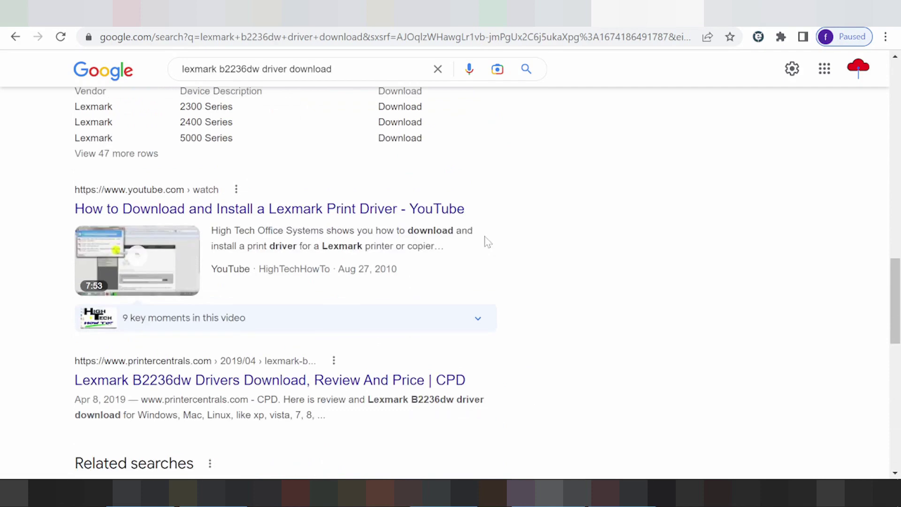
scroll(489, 232, up, 10)
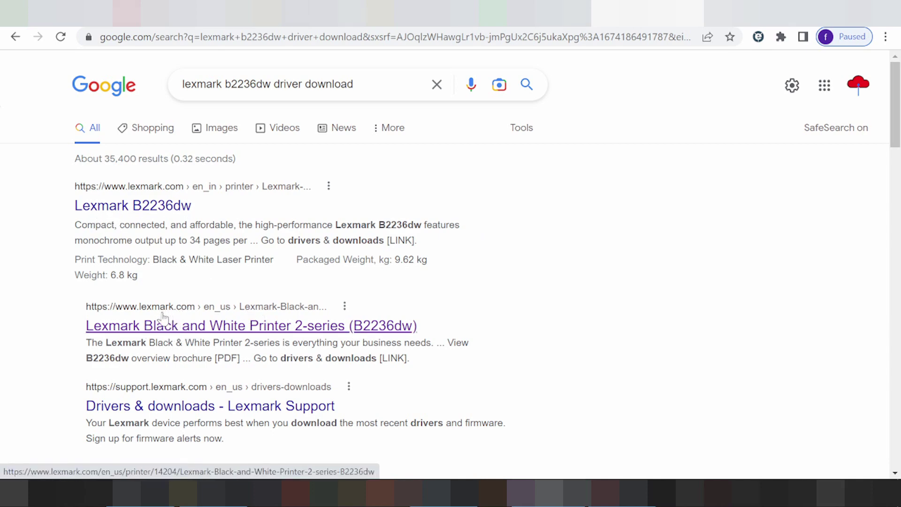
Step: Open the Lexmark Black and White Printer 2-series (B2236dw) product page and scroll to its tabs
click(171, 325)
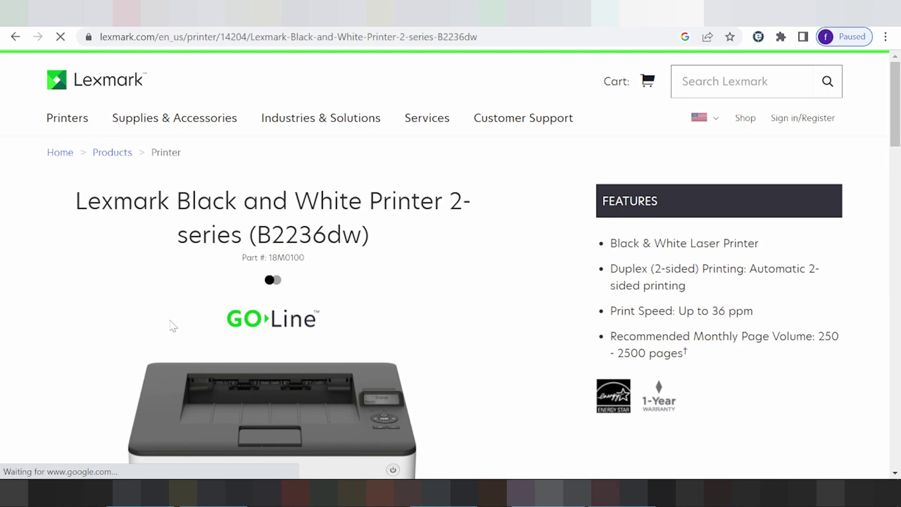
scroll(172, 309, down, 3)
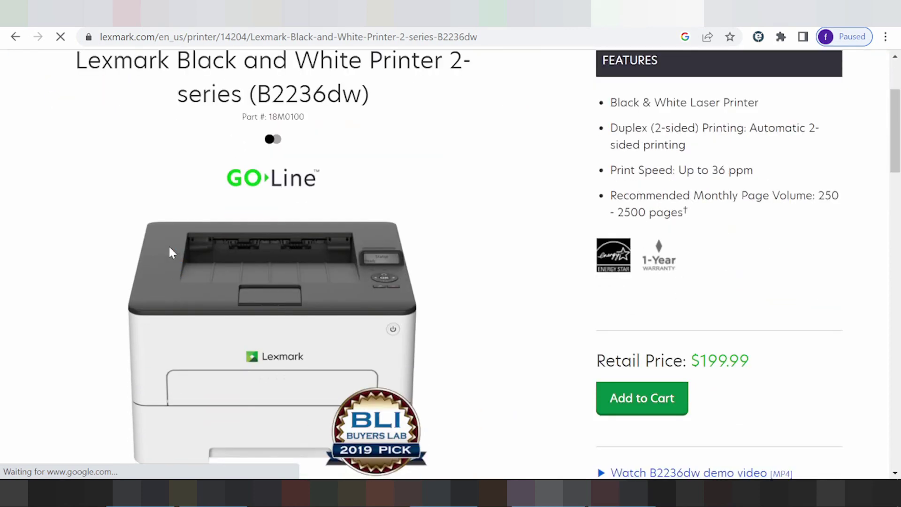
scroll(184, 244, down, 3)
scroll(184, 238, up, 3)
scroll(185, 225, down, 3)
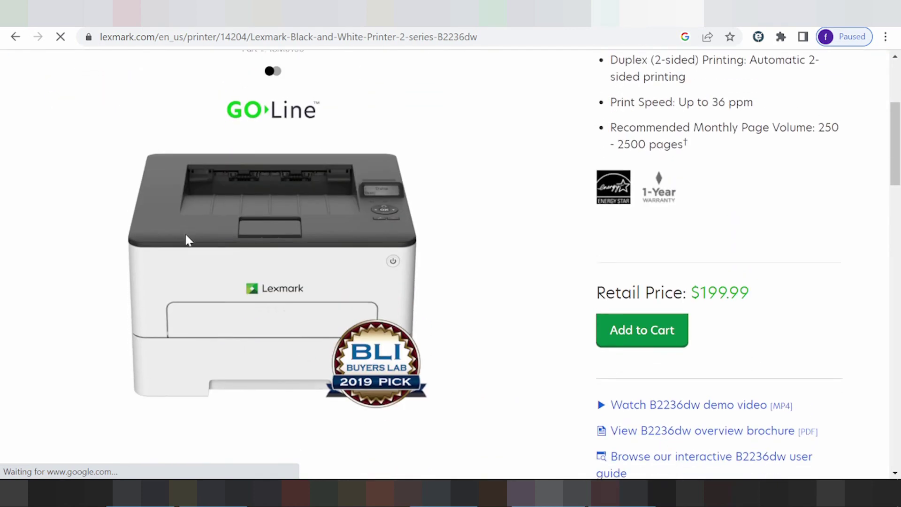
scroll(185, 217, down, 3)
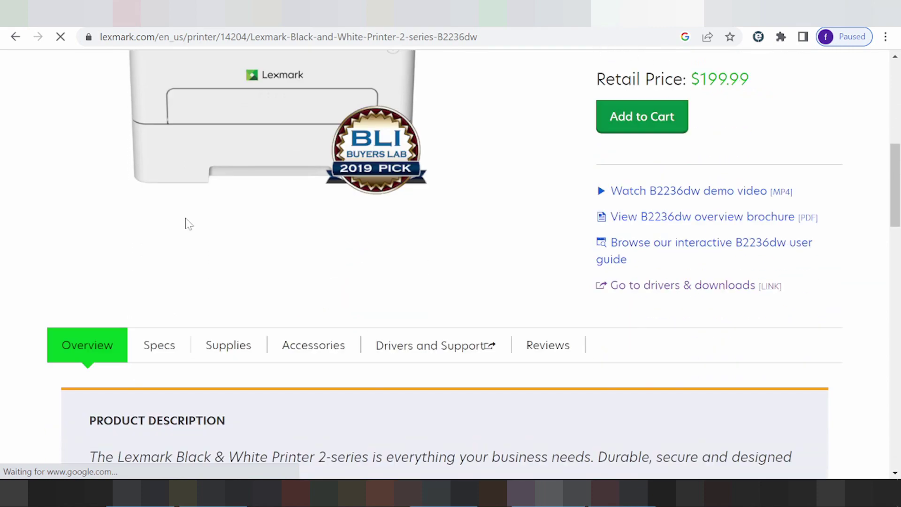
scroll(185, 224, down, 2)
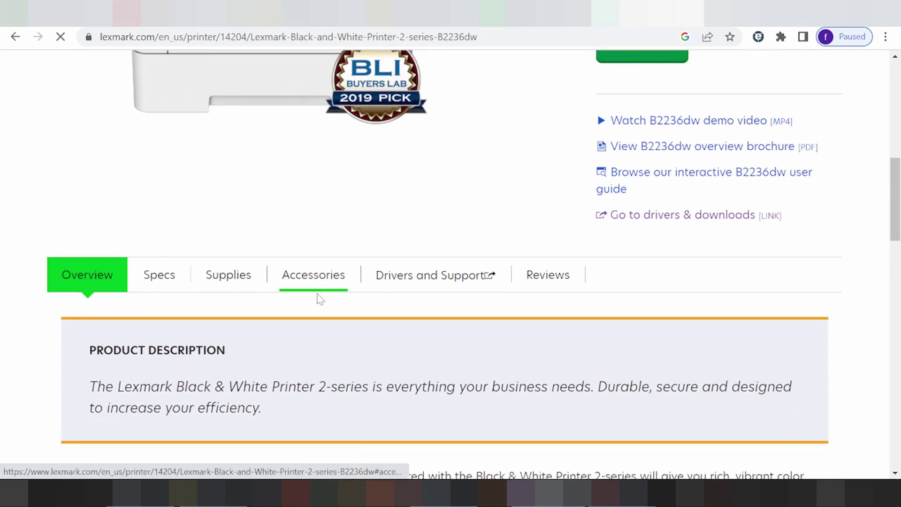
Step: Open the B2236dw Drivers and Support page in its new tab and browse its links
click(415, 278)
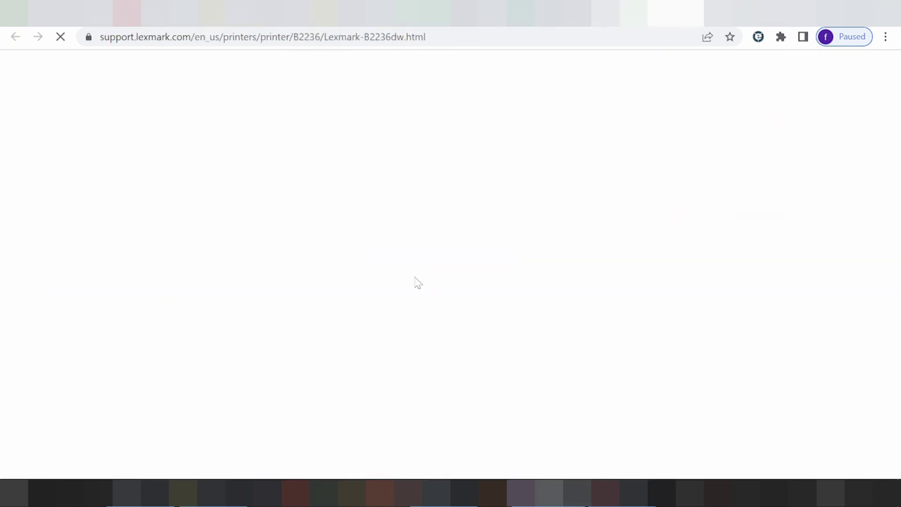
key(ctrl+w)
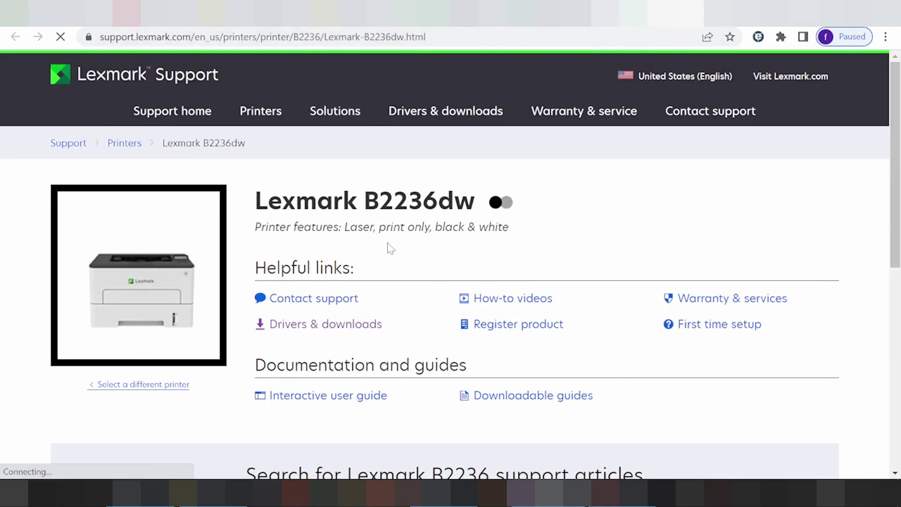
scroll(418, 237, down, 1)
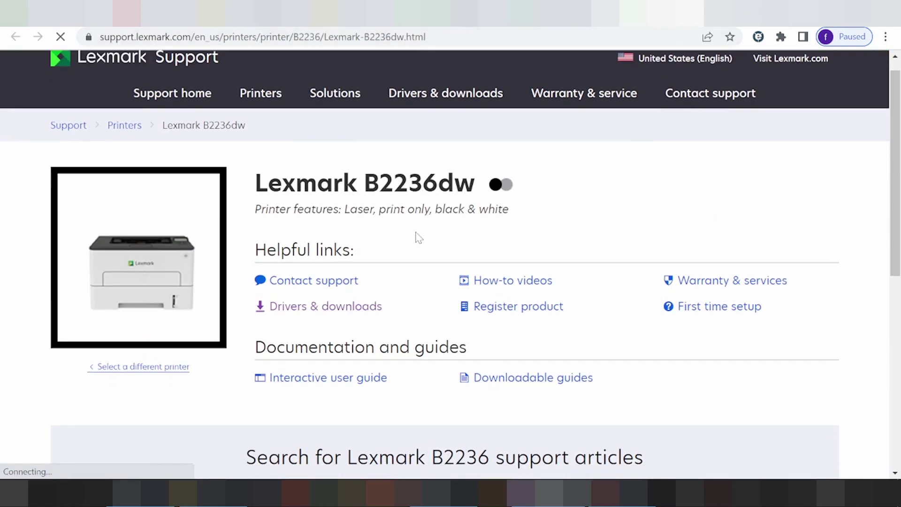
scroll(417, 236, down, 6)
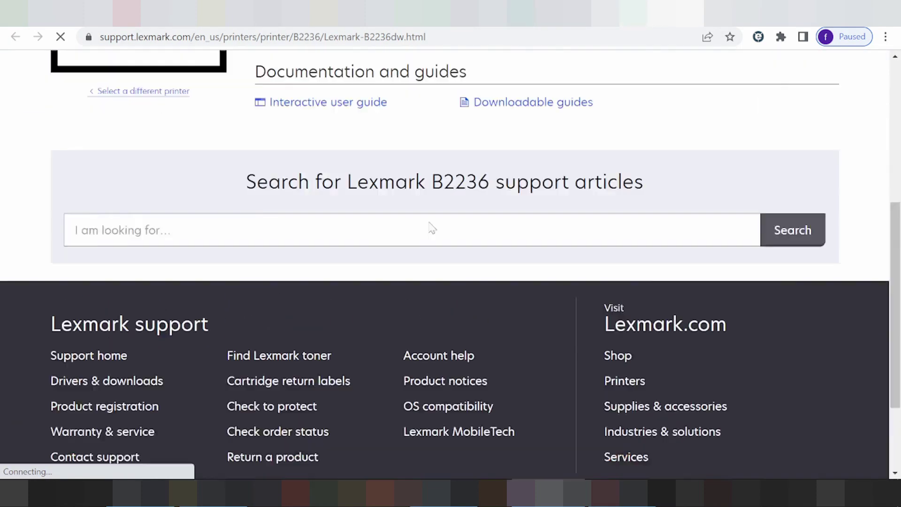
scroll(431, 229, up, 3)
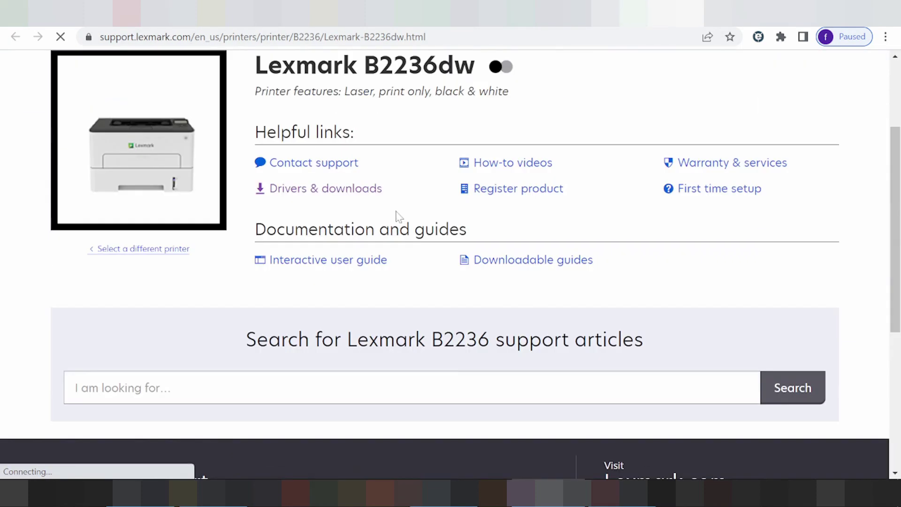
Step: Open the B2236dw Drivers & downloads list and scroll down to the downloads table
click(305, 194)
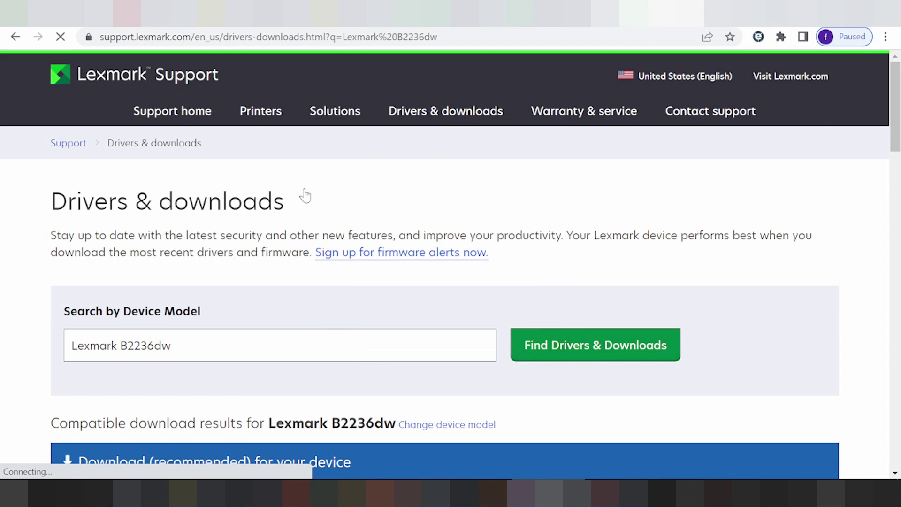
scroll(333, 261, down, 2)
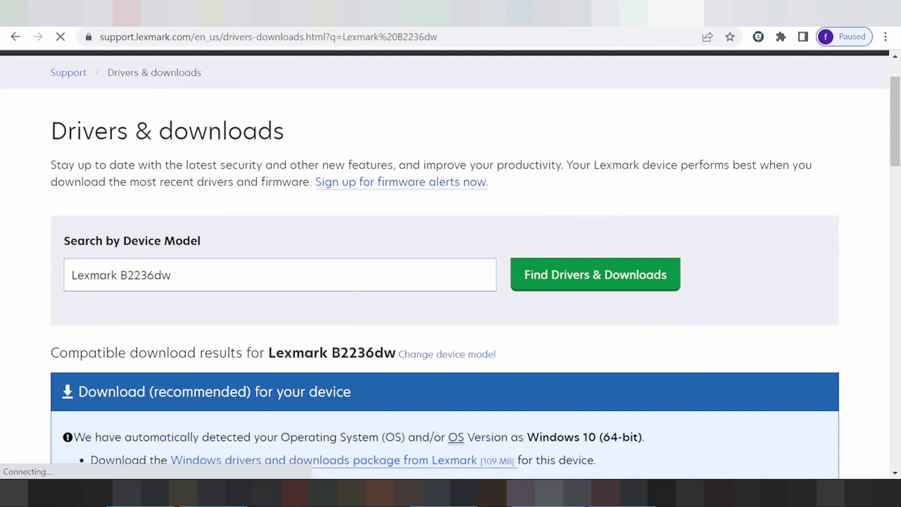
scroll(345, 265, down, 6)
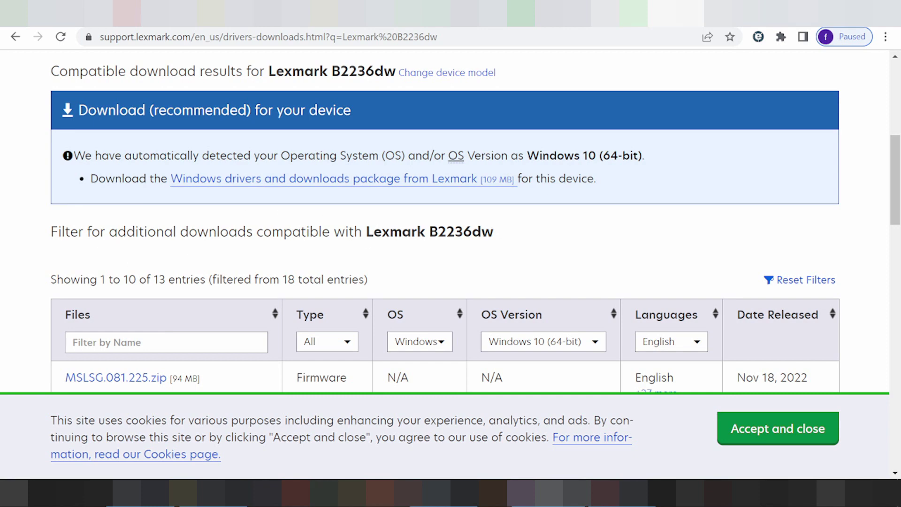
Step: Scroll to the downloads table and view the Type and OS filter choices
drag(428, 232, 497, 233)
click(393, 261)
scroll(207, 261, down, 1)
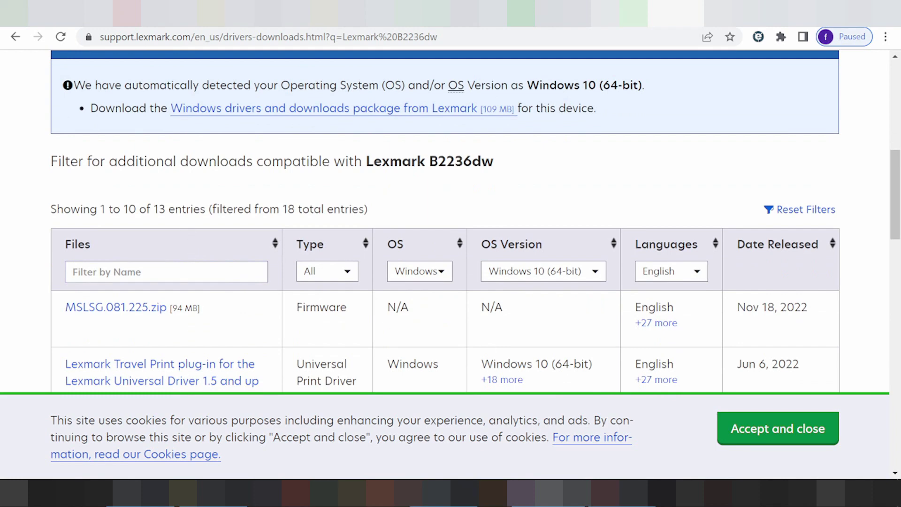
drag(129, 209, 136, 209)
scroll(245, 247, up, 1)
scroll(268, 265, down, 3)
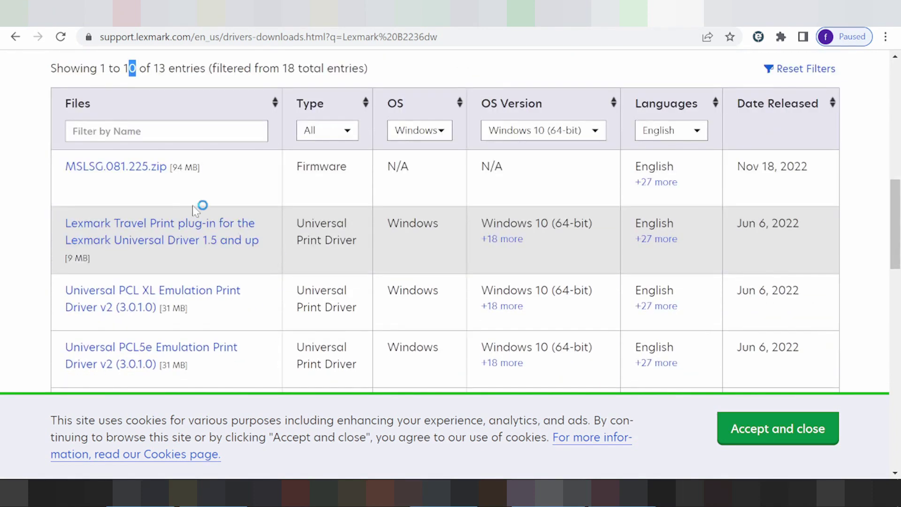
click(321, 134)
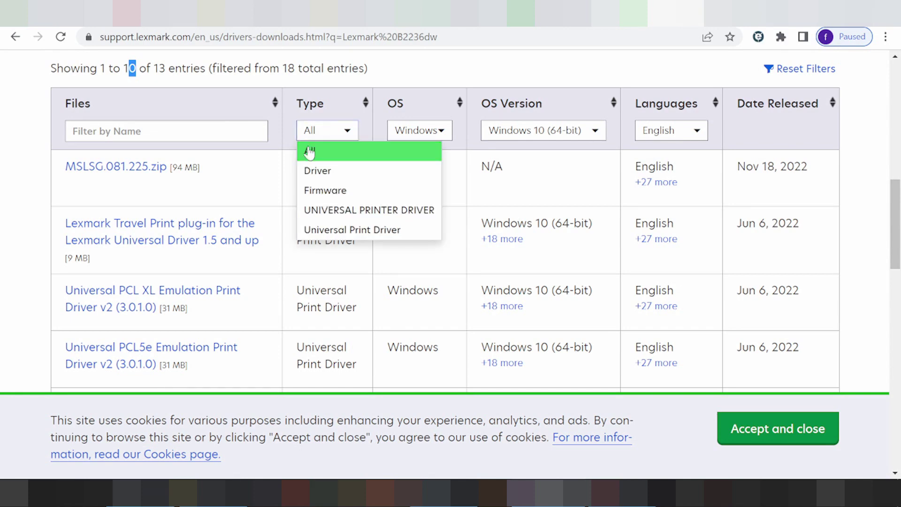
click(422, 134)
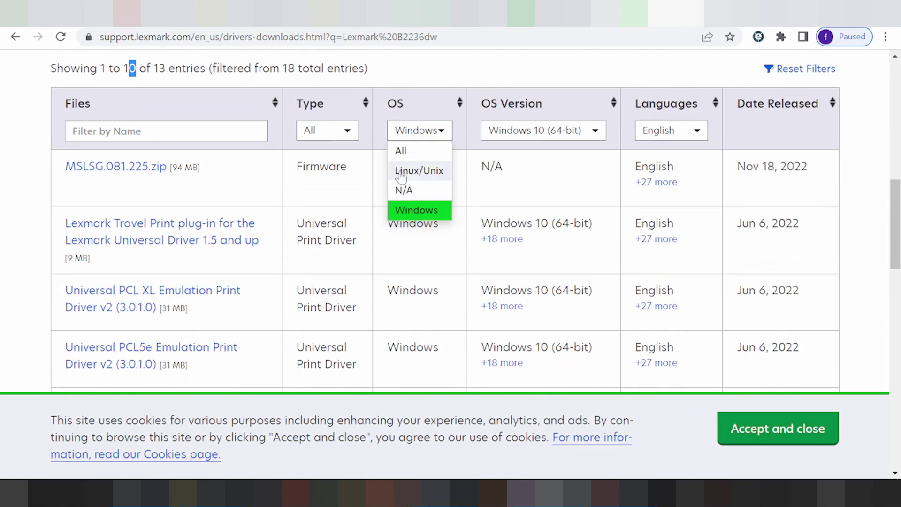
Step: Set the OS filter to All so the table lists all 18 downloads
click(408, 153)
click(408, 153)
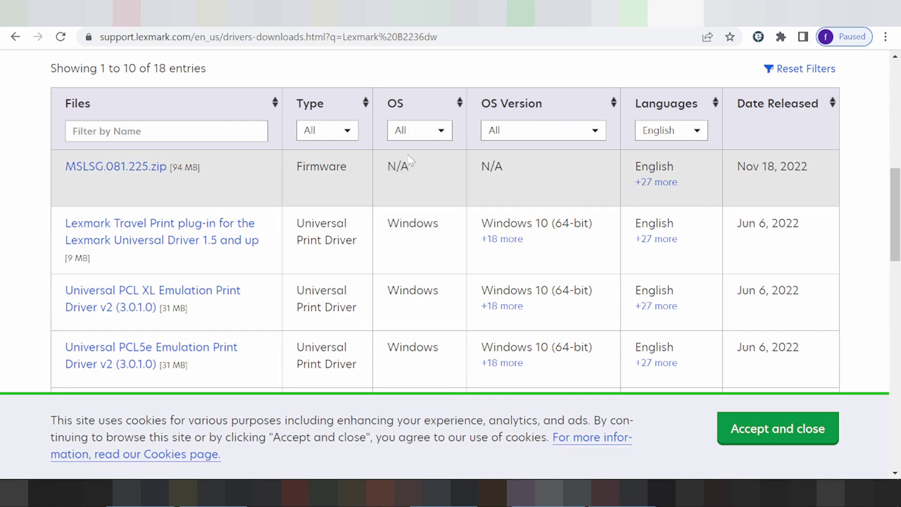
scroll(409, 157, down, 1)
scroll(410, 161, down, 8)
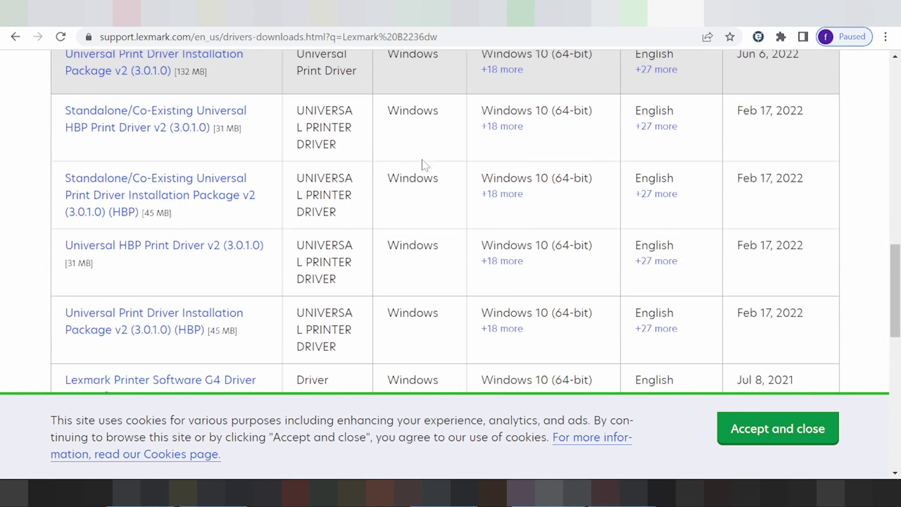
scroll(422, 162, down, 6)
scroll(422, 161, up, 12)
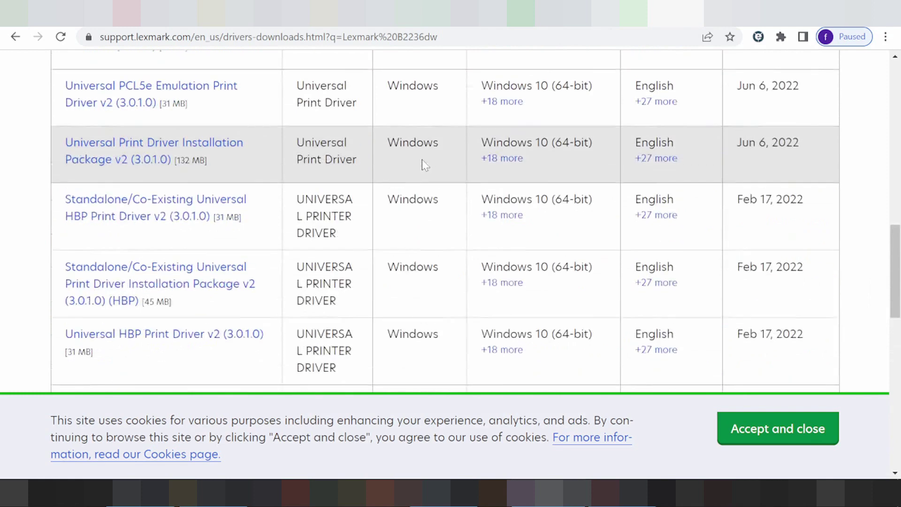
scroll(424, 164, down, 9)
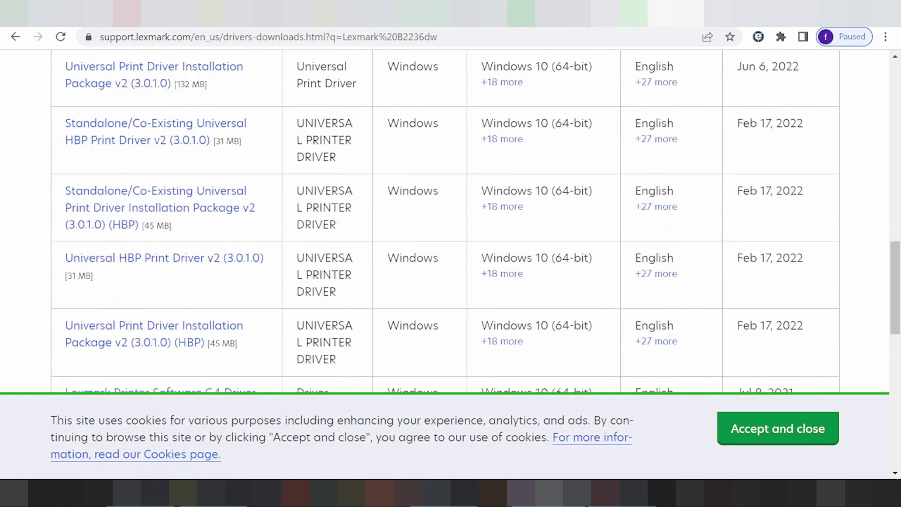
scroll(424, 164, up, 8)
scroll(423, 162, up, 4)
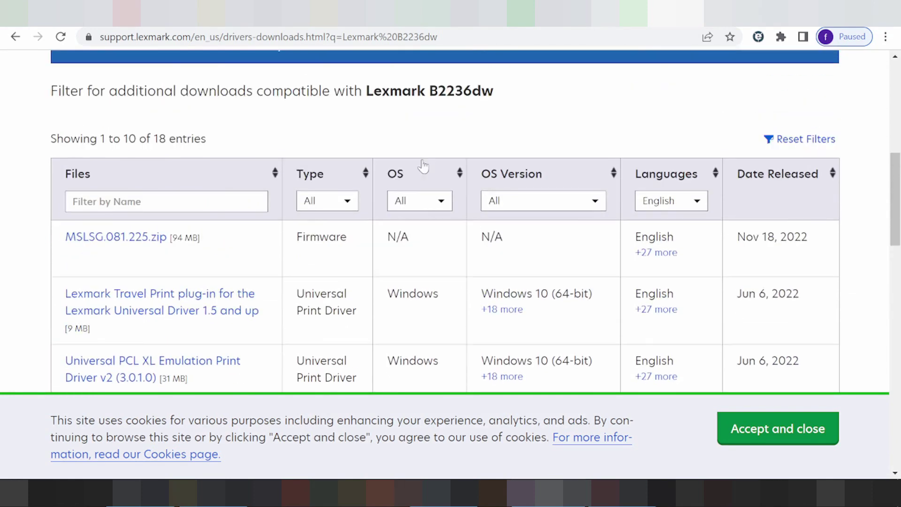
scroll(422, 159, down, 1)
scroll(423, 159, down, 1)
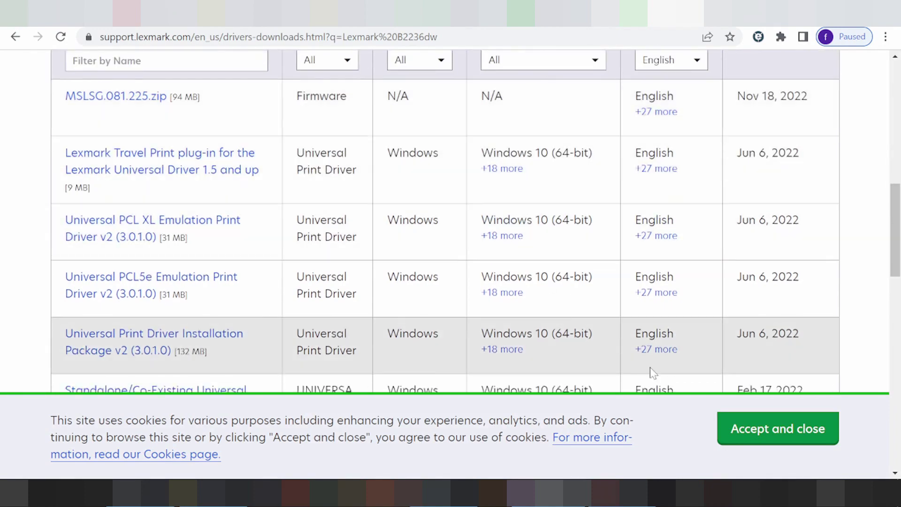
Step: Accept and close the cookie notice
click(743, 429)
scroll(629, 282, down, 8)
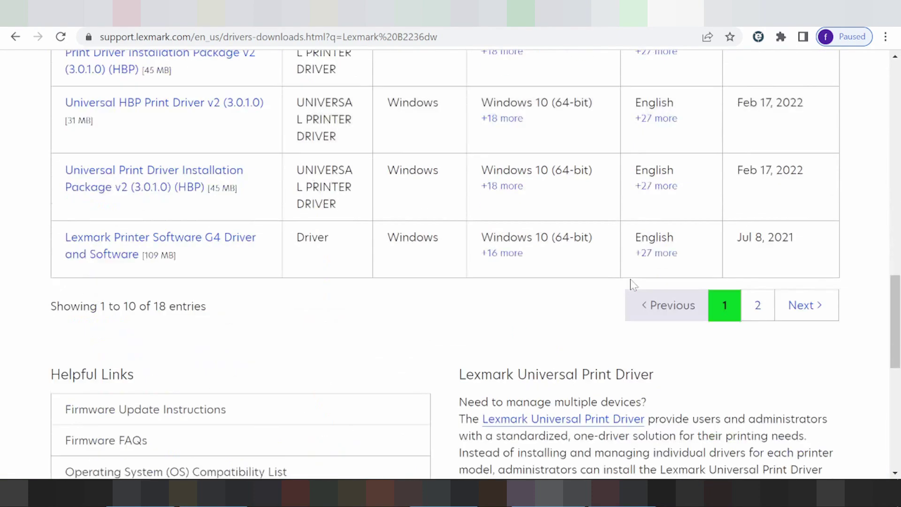
scroll(630, 285, up, 9)
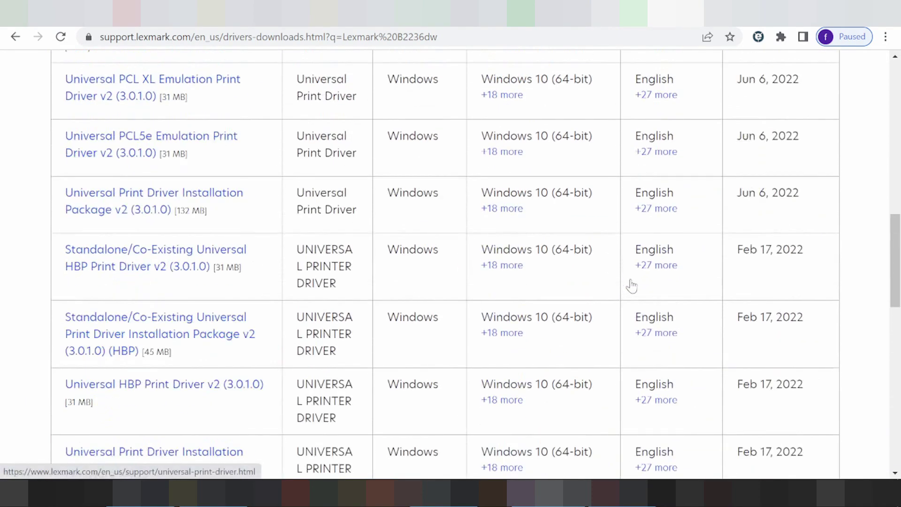
scroll(629, 285, down, 5)
Step: View page 2 of the driver table, then return to page 1
click(754, 308)
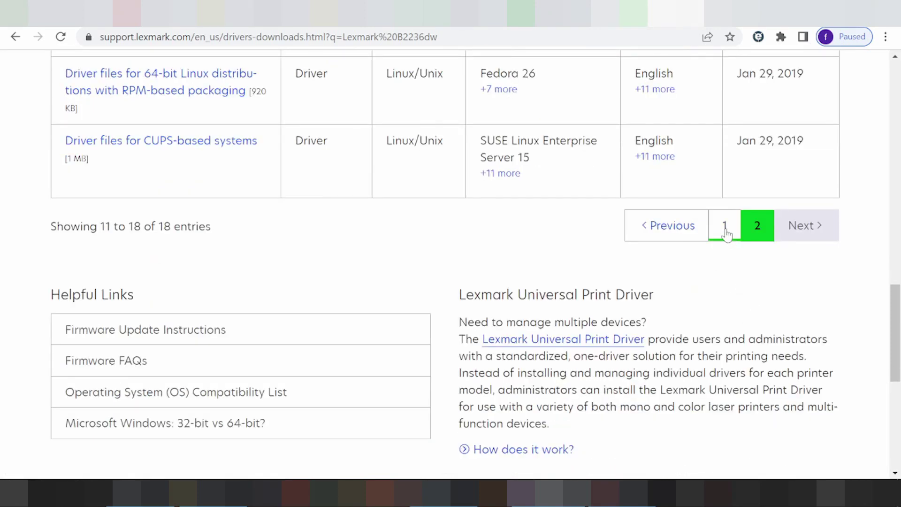
scroll(446, 253, up, 6)
scroll(446, 256, up, 4)
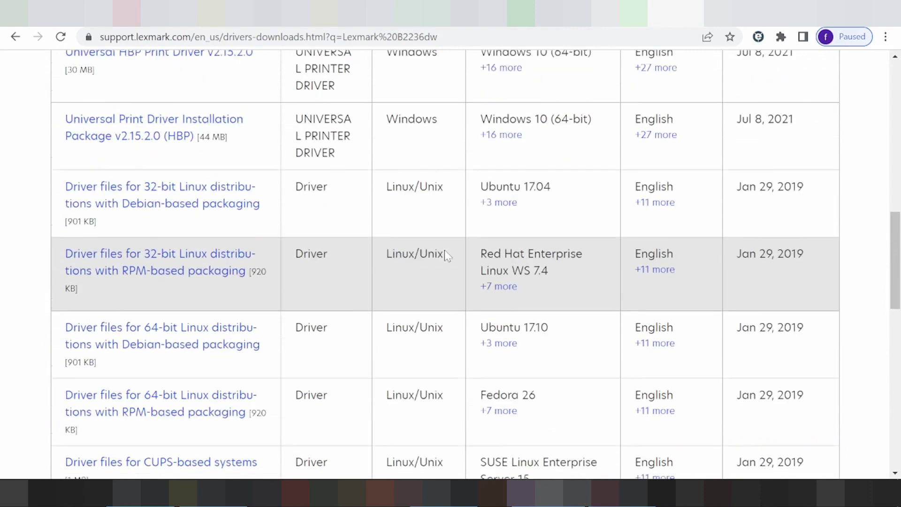
scroll(499, 323, down, 6)
scroll(502, 326, down, 1)
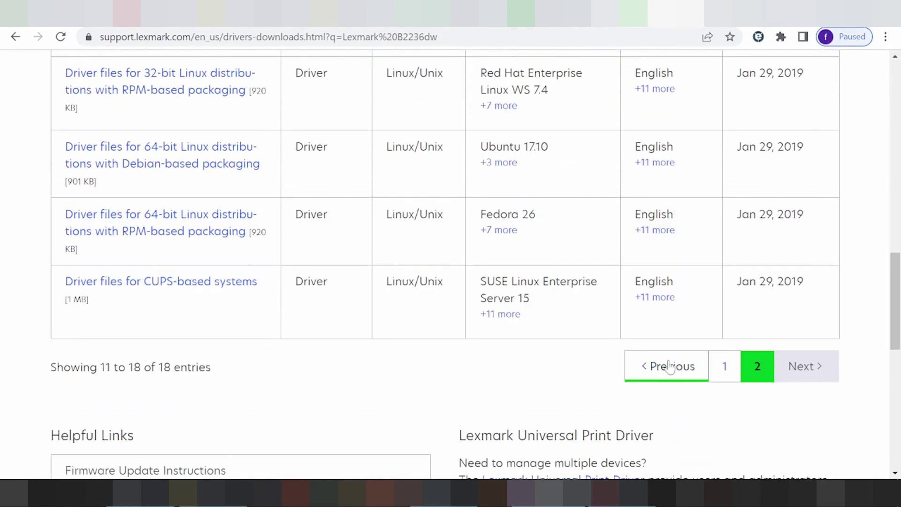
click(731, 368)
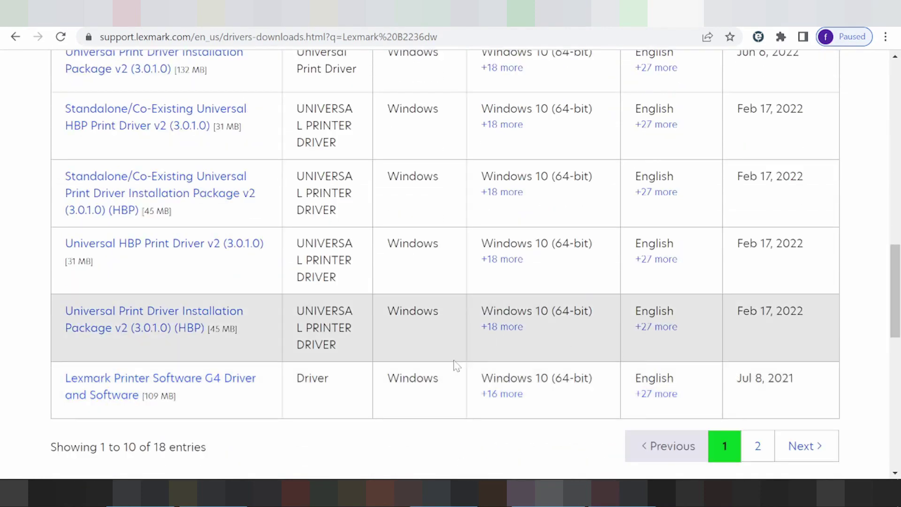
scroll(454, 367, up, 3)
scroll(431, 338, up, 4)
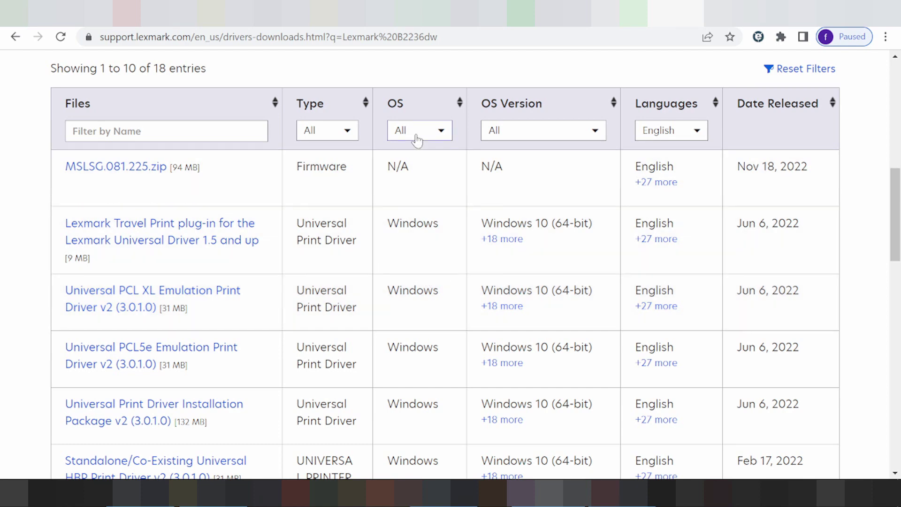
Step: Filter the downloads to OS Windows and OS version Windows 11 (64-bit)
click(417, 136)
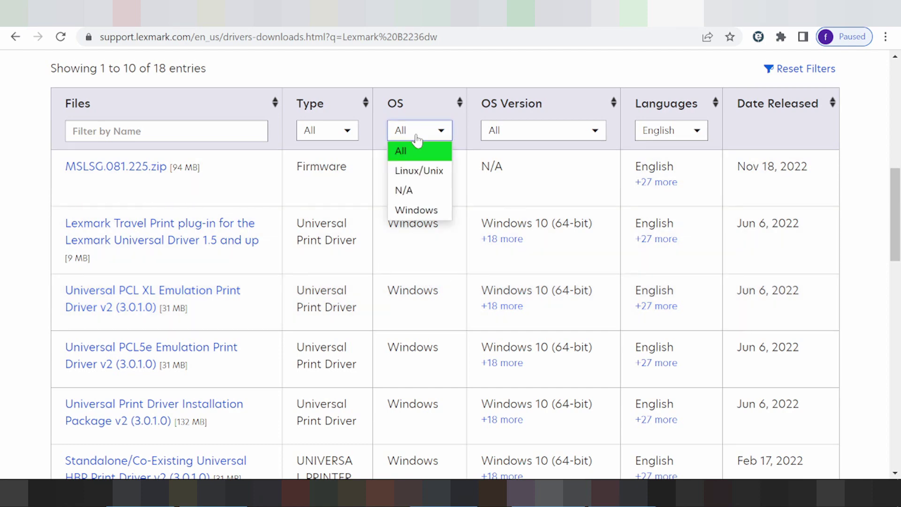
click(404, 213)
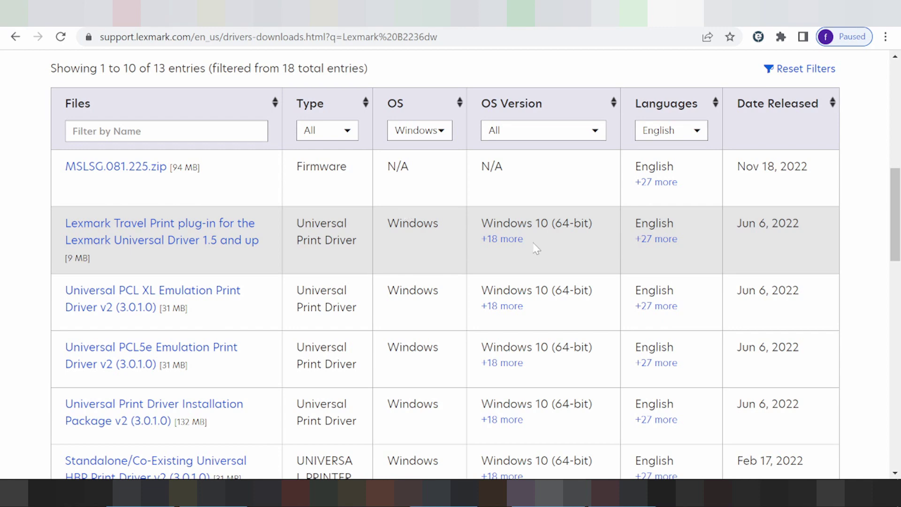
click(595, 131)
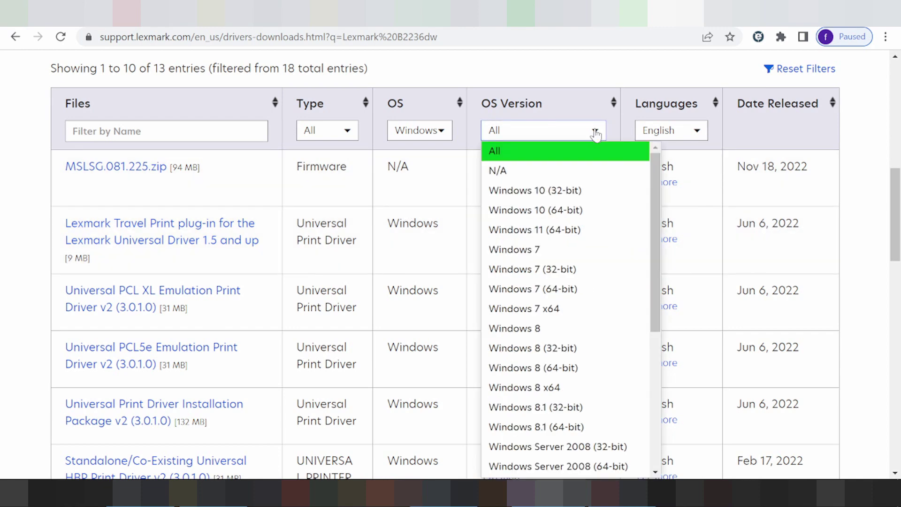
scroll(570, 206, down, 5)
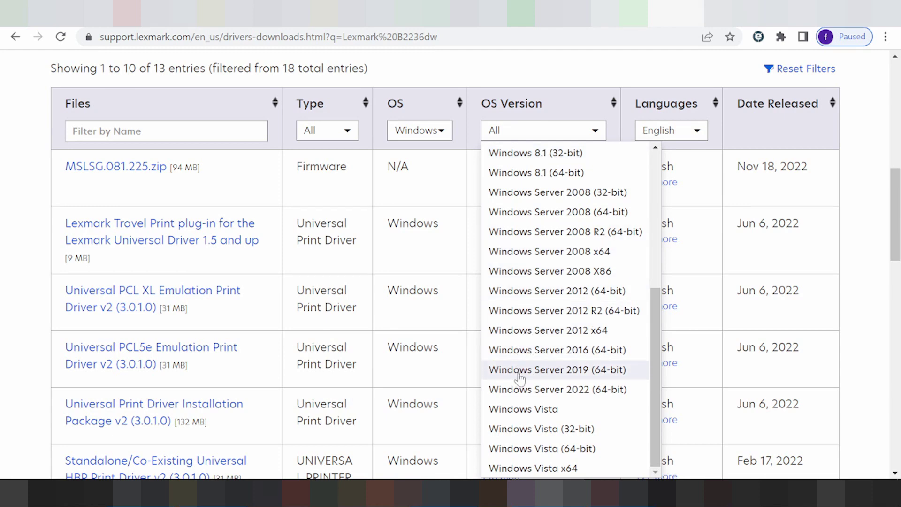
scroll(521, 392, up, 2)
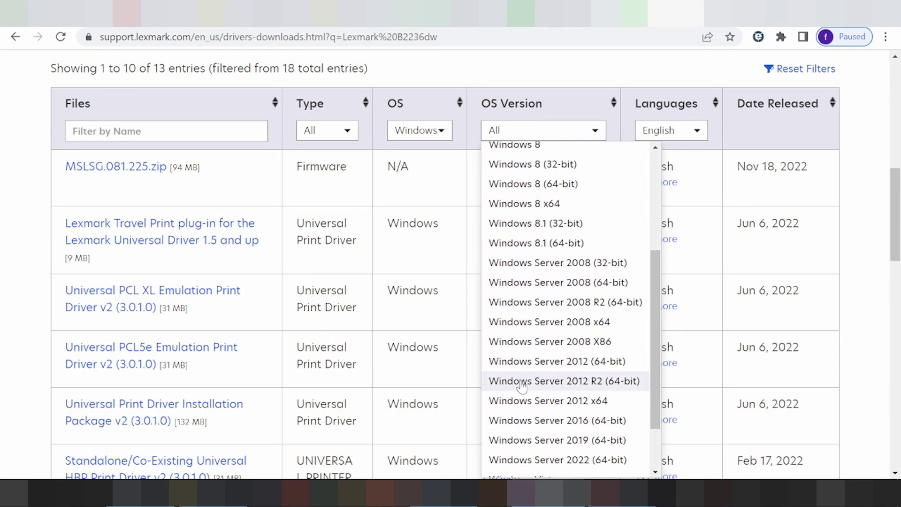
scroll(522, 383, down, 2)
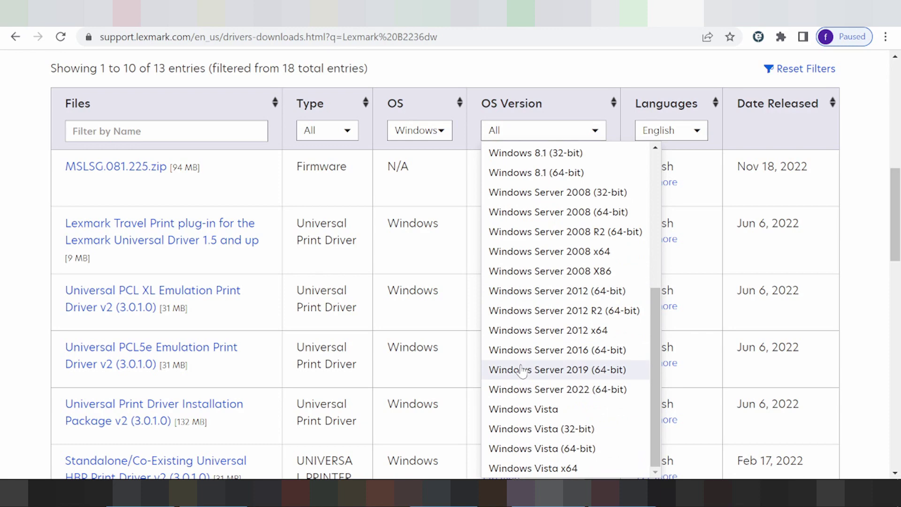
scroll(522, 371, up, 2)
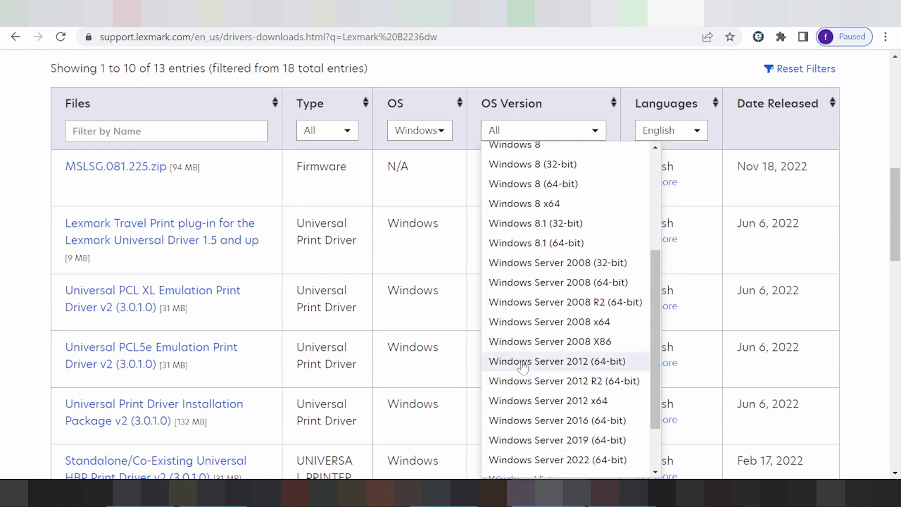
scroll(528, 335, up, 2)
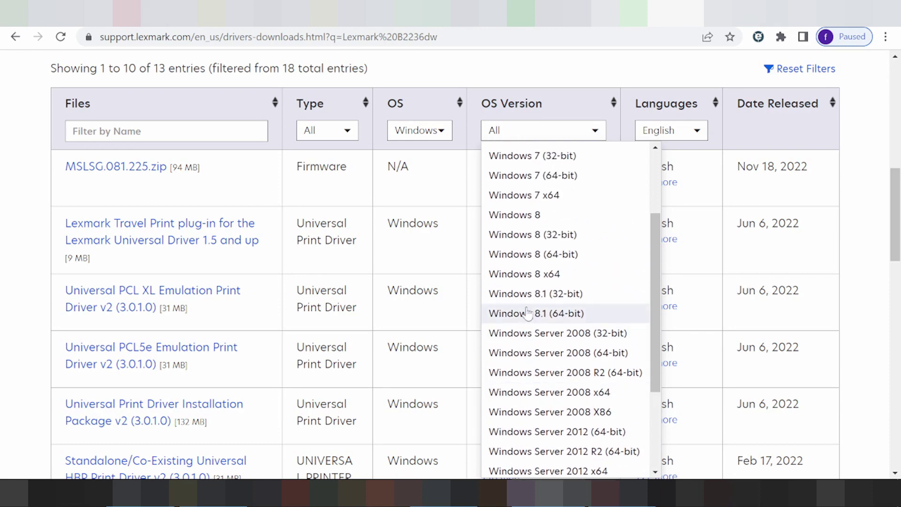
scroll(529, 244, up, 2)
scroll(529, 245, down, 2)
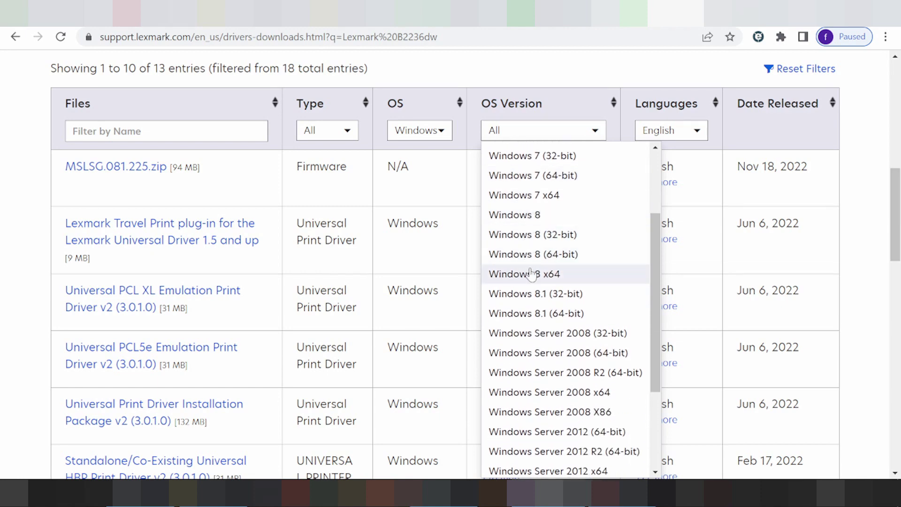
scroll(527, 295, up, 3)
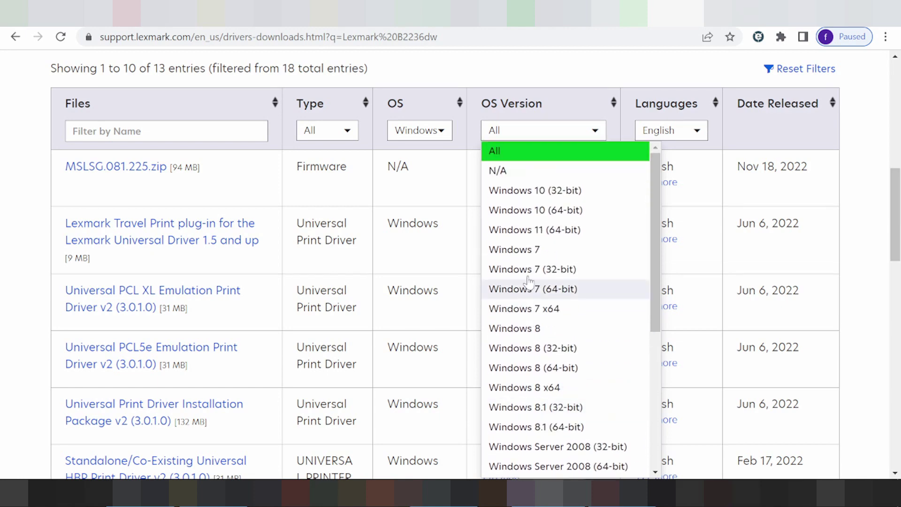
click(545, 230)
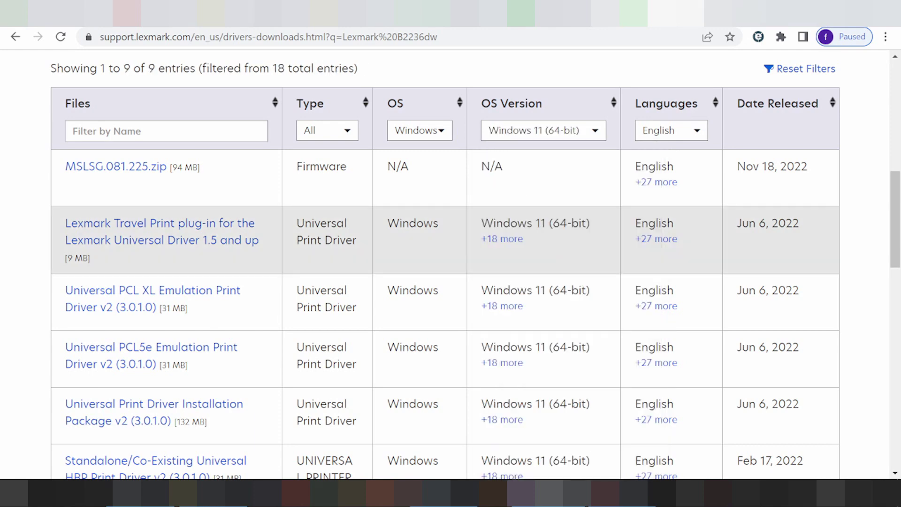
scroll(529, 259, down, 2)
scroll(527, 286, down, 6)
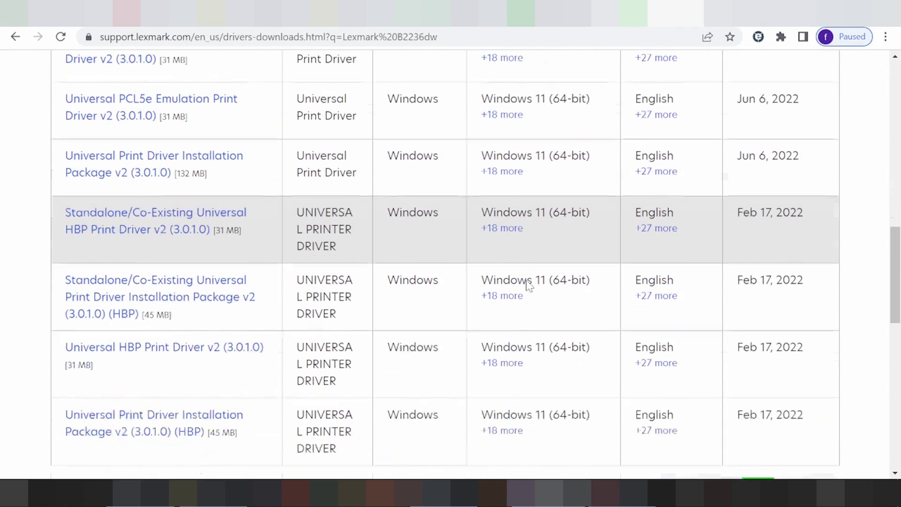
scroll(528, 286, up, 5)
scroll(528, 286, up, 2)
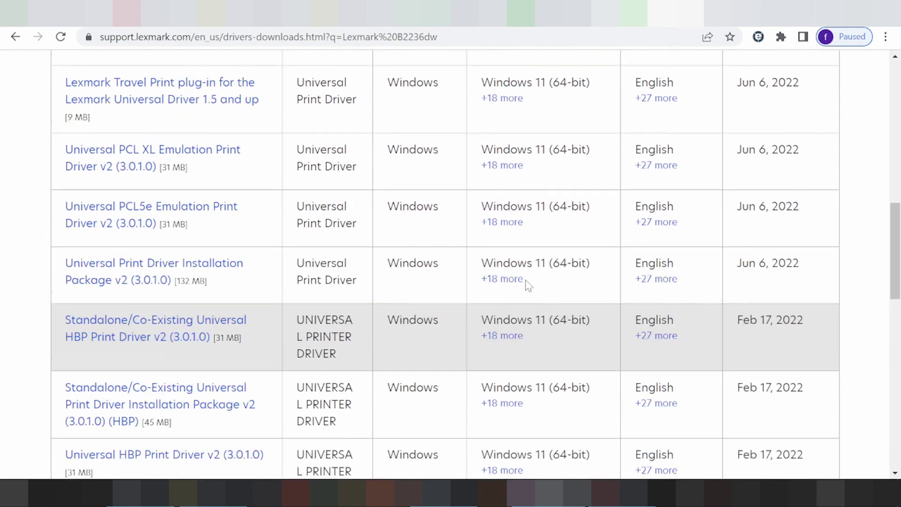
scroll(747, 193, up, 4)
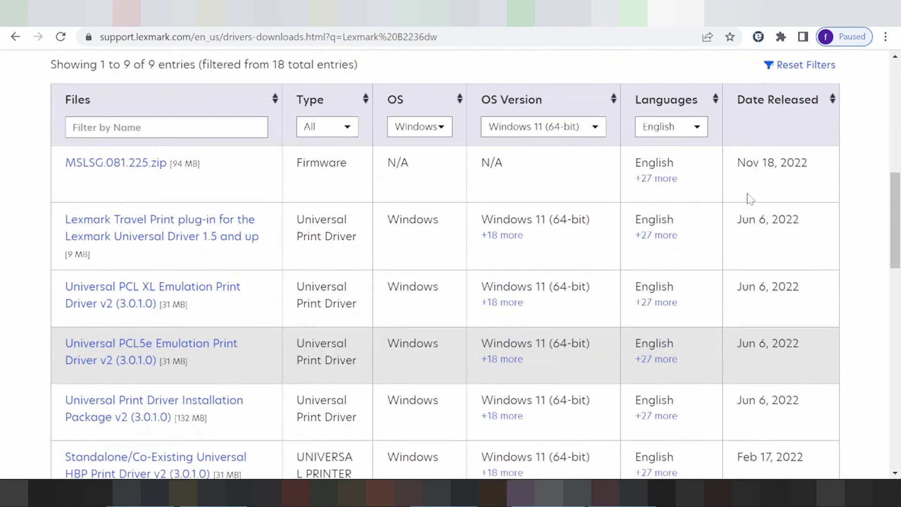
scroll(752, 195, down, 2)
scroll(754, 197, down, 3)
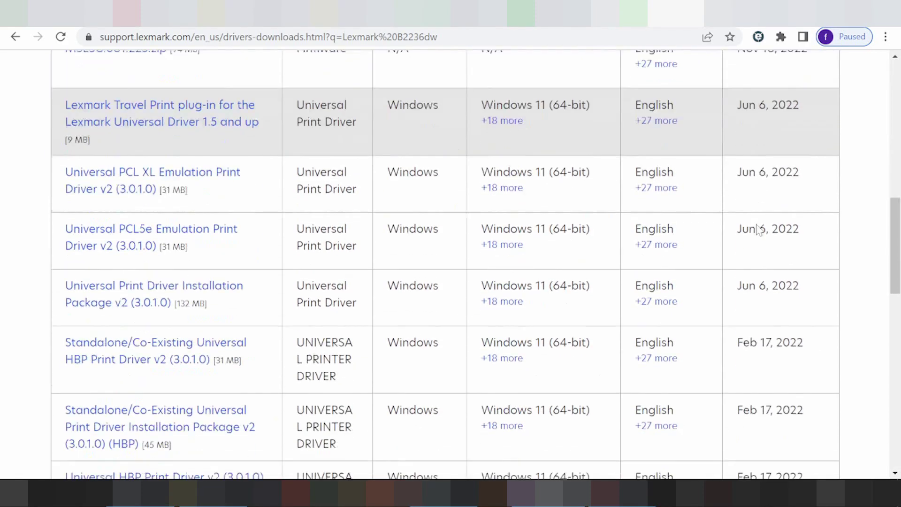
scroll(734, 211, up, 2)
scroll(656, 125, up, 1)
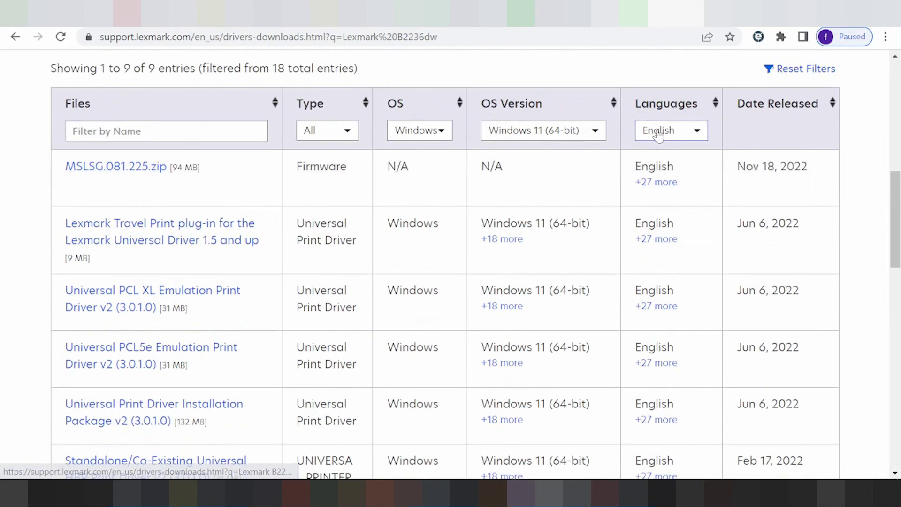
click(663, 130)
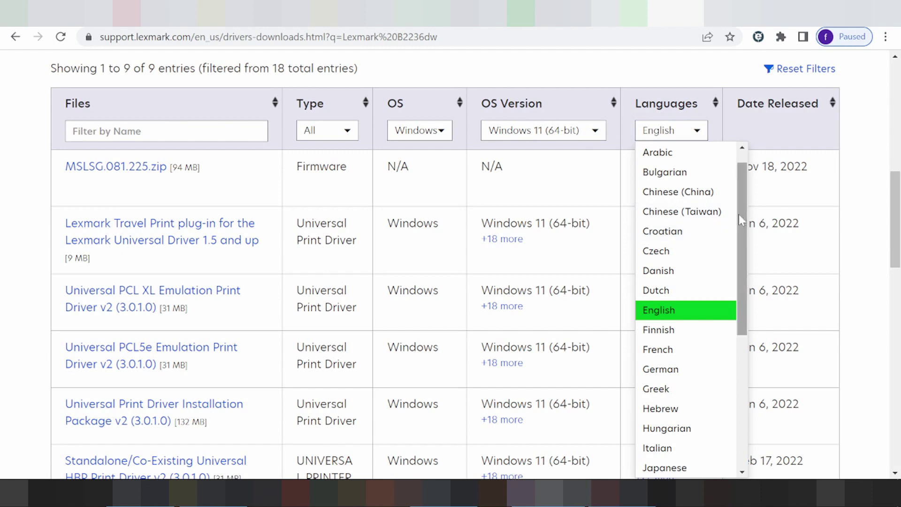
mouse_move(743, 217)
mouse_down()
mouse_move(753, 293)
mouse_move(750, 216)
mouse_up()
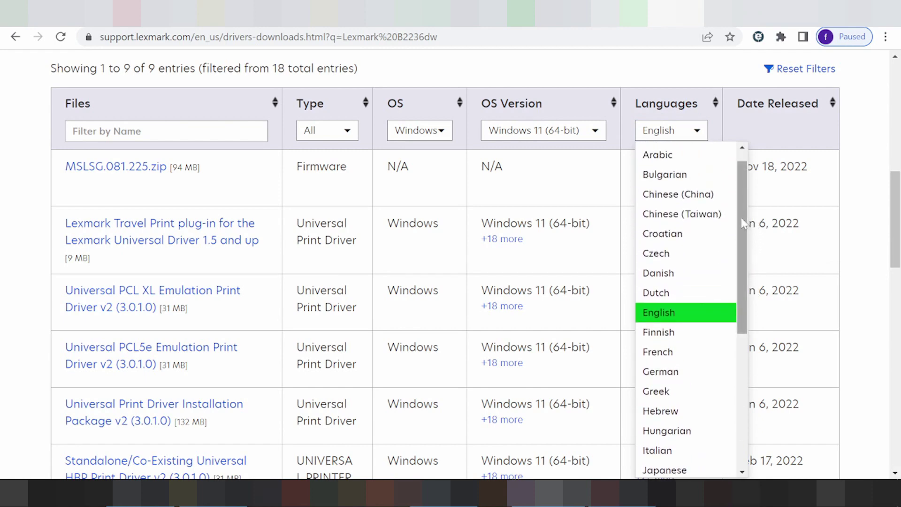
click(678, 312)
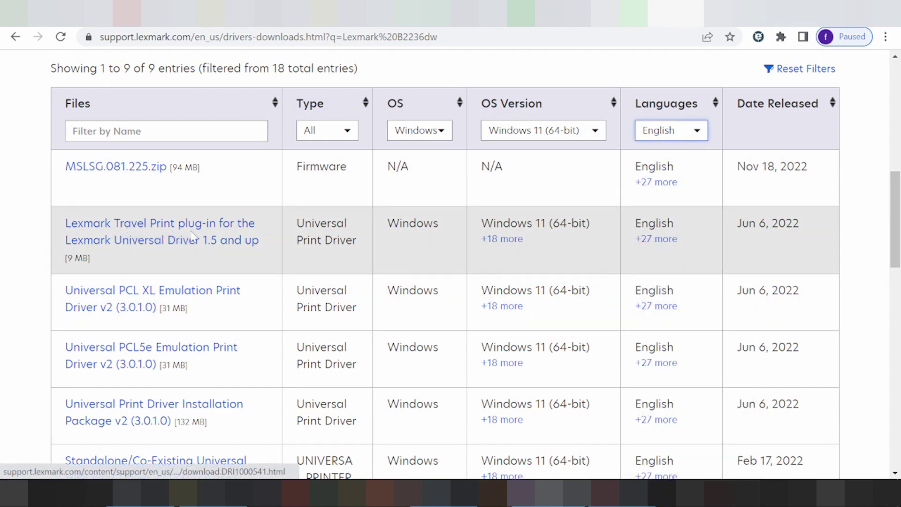
scroll(141, 233, down, 1)
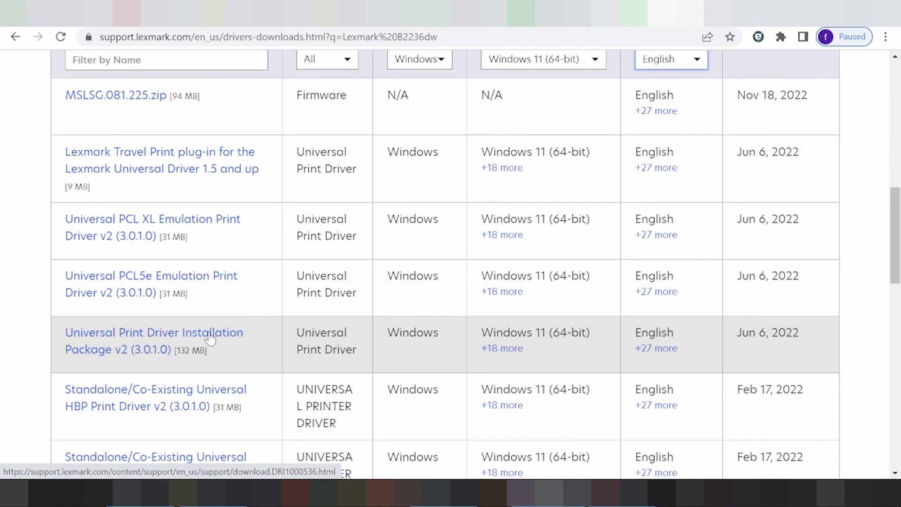
scroll(206, 338, down, 2)
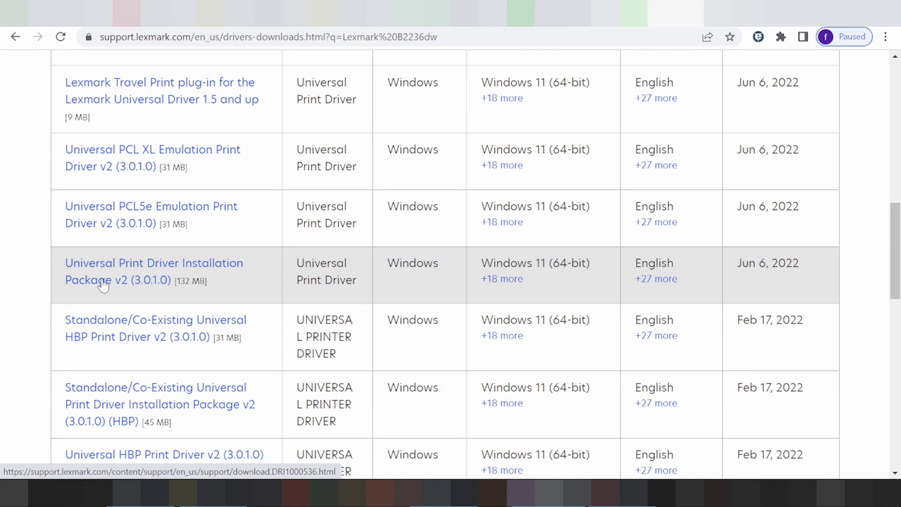
scroll(103, 284, down, 3)
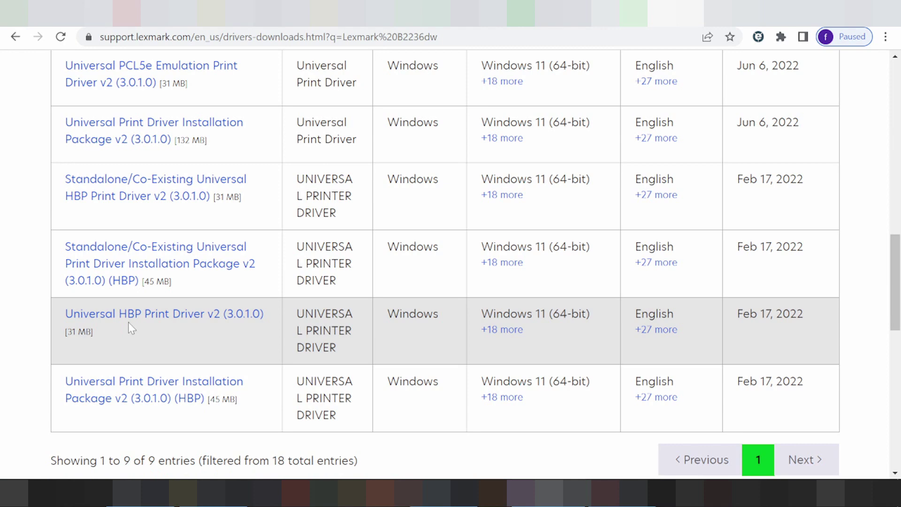
scroll(129, 326, down, 2)
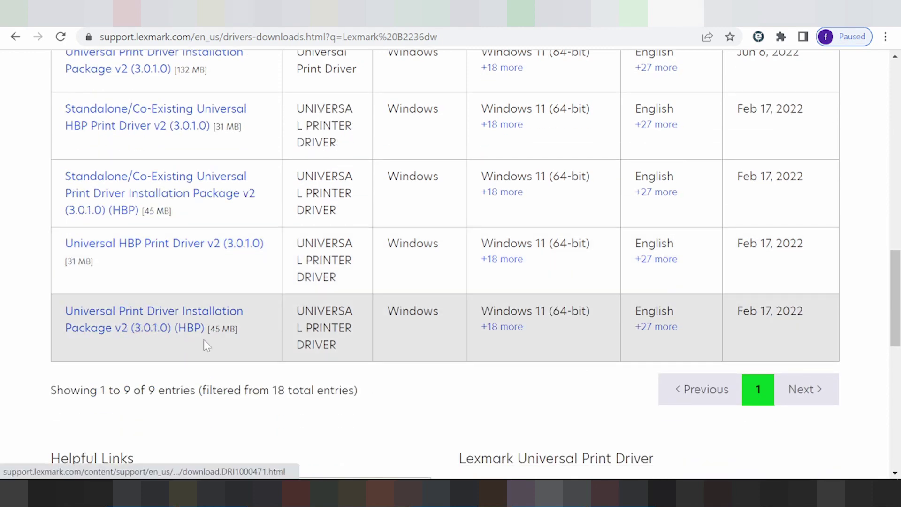
drag(834, 315, 745, 290)
scroll(291, 356, up, 5)
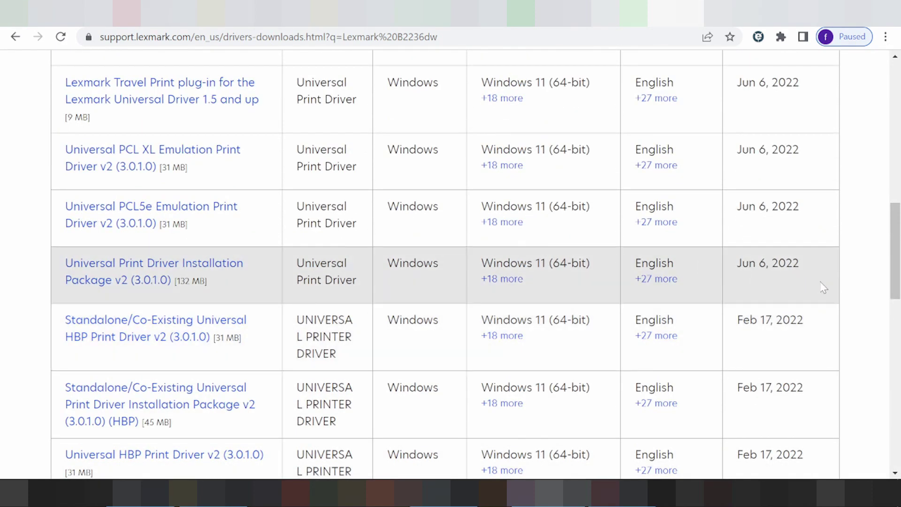
drag(829, 275, 790, 280)
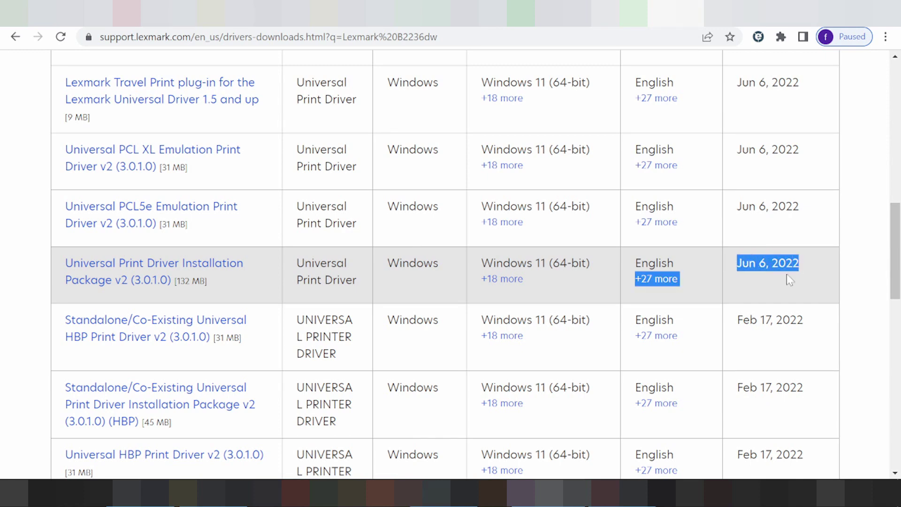
scroll(823, 354, down, 4)
scroll(823, 354, up, 4)
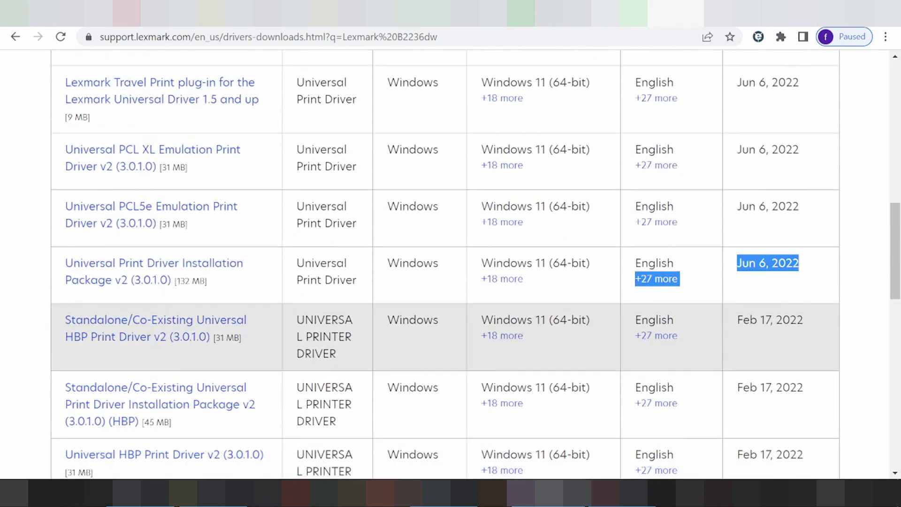
click(781, 290)
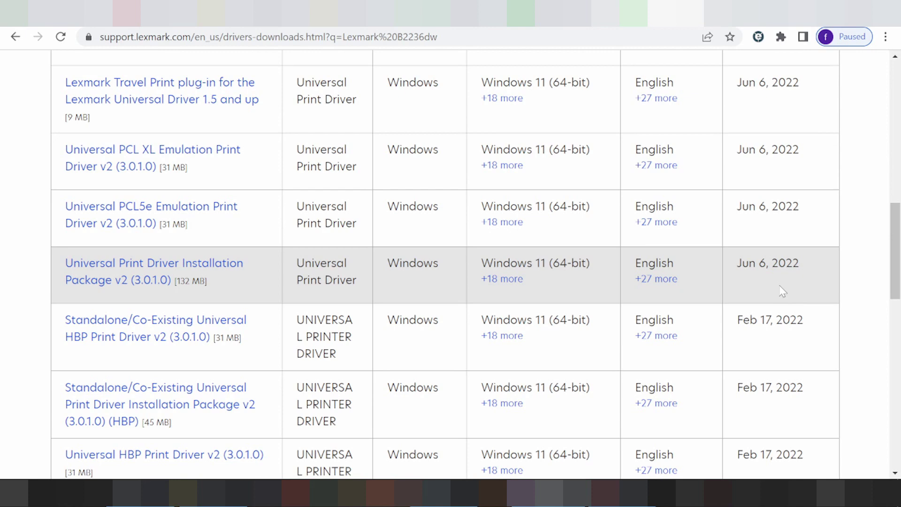
scroll(779, 291, down, 4)
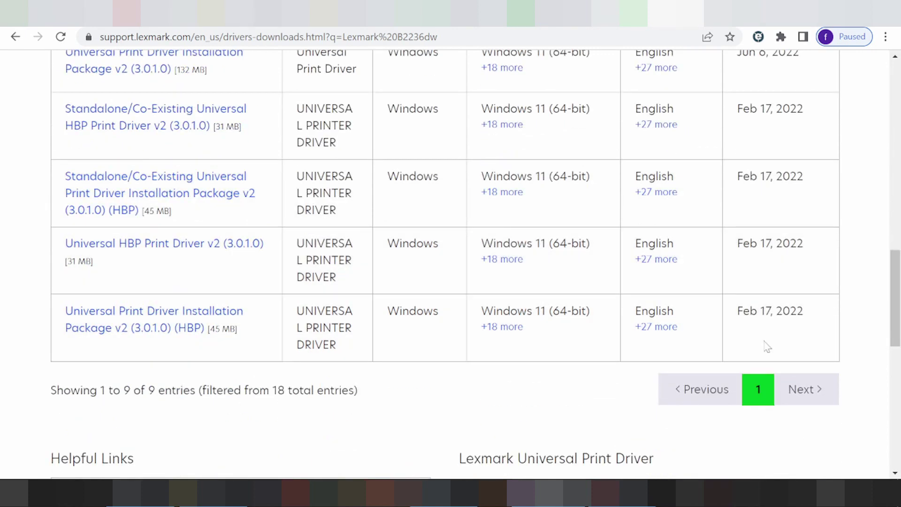
scroll(766, 302, up, 4)
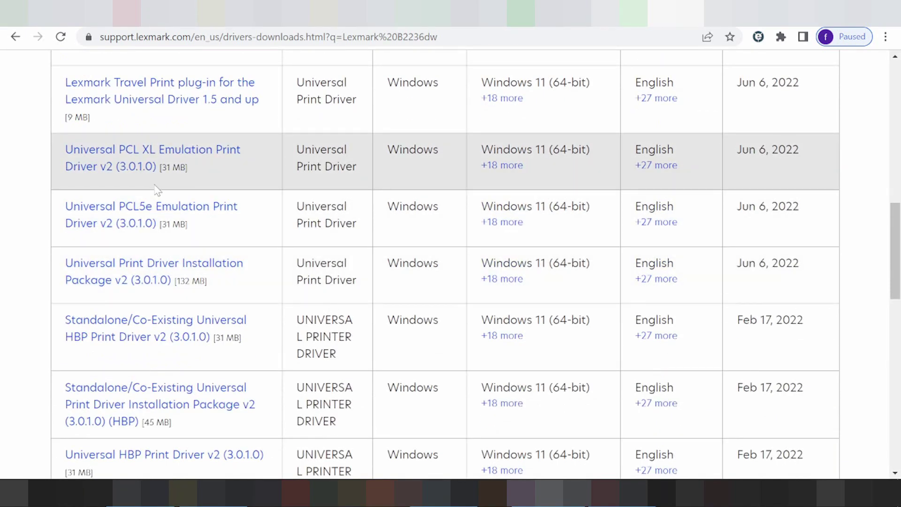
scroll(156, 190, up, 1)
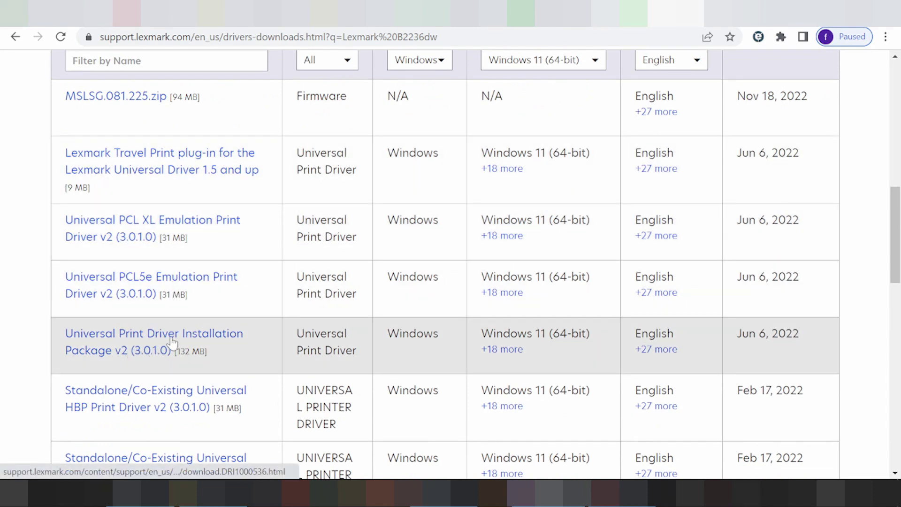
Step: Open the Universal Print Driver Installation Package v2 details and expand its supported operating systems
click(172, 336)
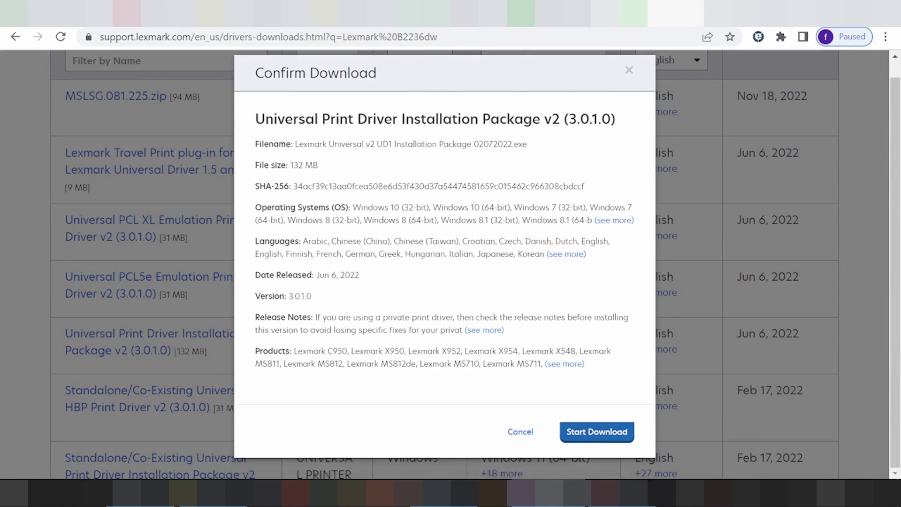
click(609, 221)
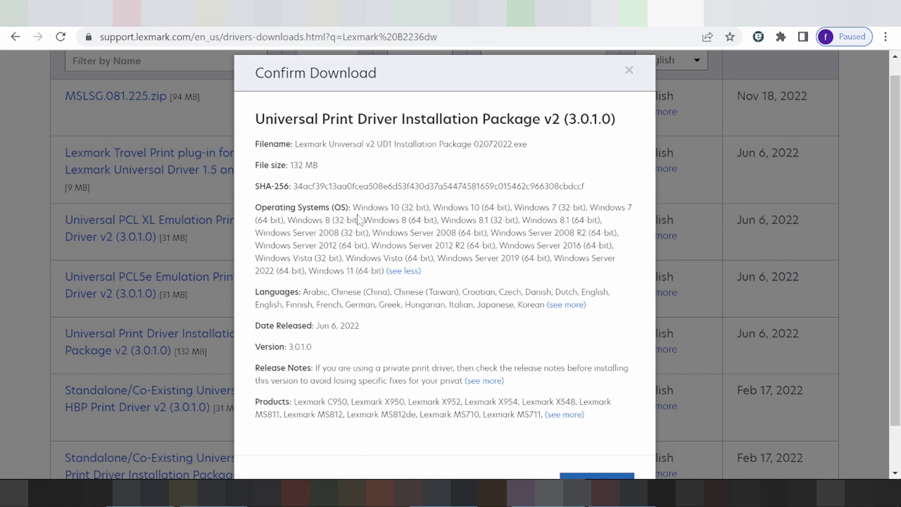
drag(353, 207, 406, 258)
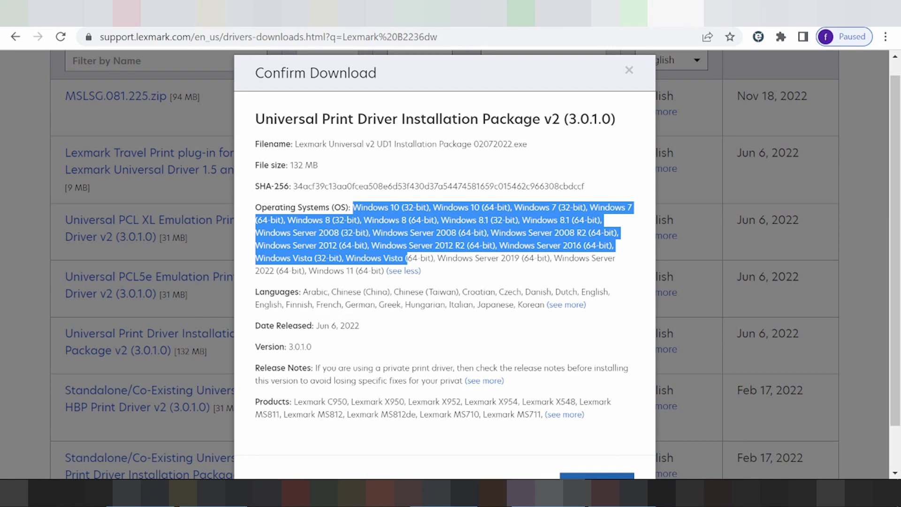
Step: Expand the full supported languages and supported printer models lists
click(562, 305)
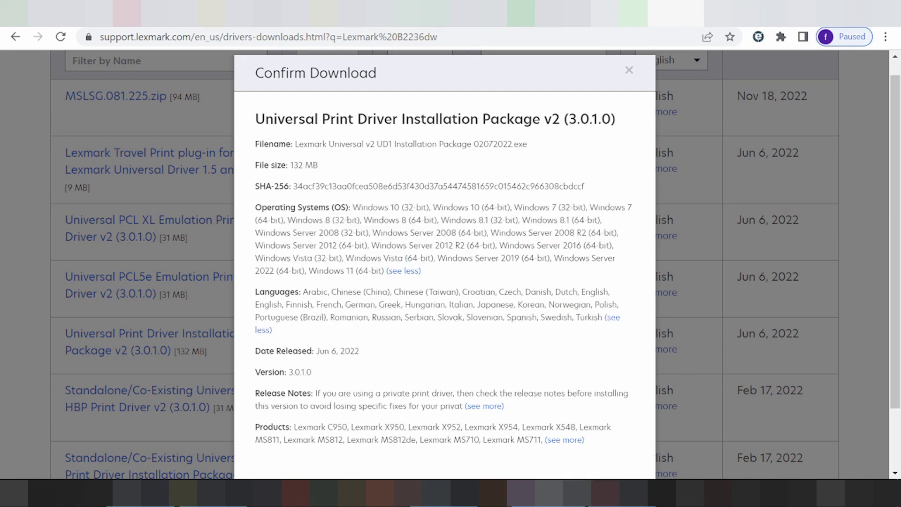
drag(370, 305, 397, 305)
scroll(553, 348, down, 2)
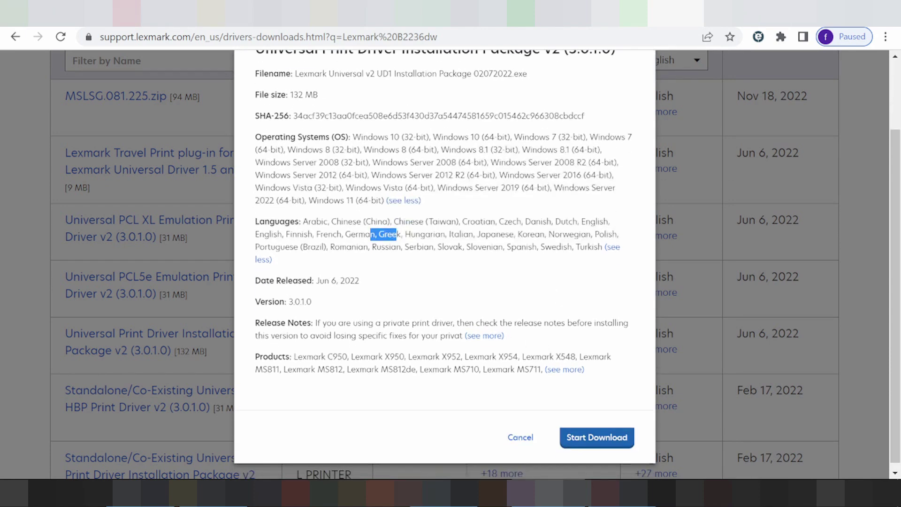
click(550, 370)
scroll(327, 379, down, 3)
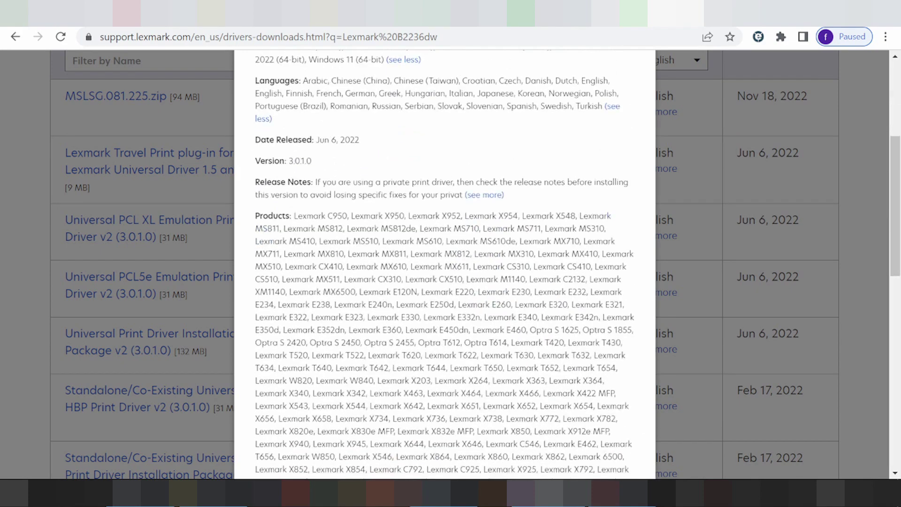
scroll(445, 262, down, 15)
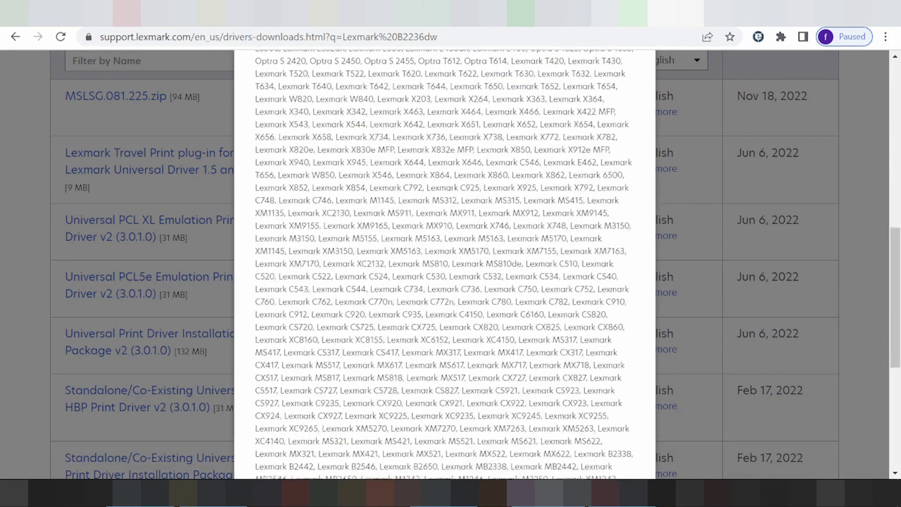
scroll(445, 262, down, 3)
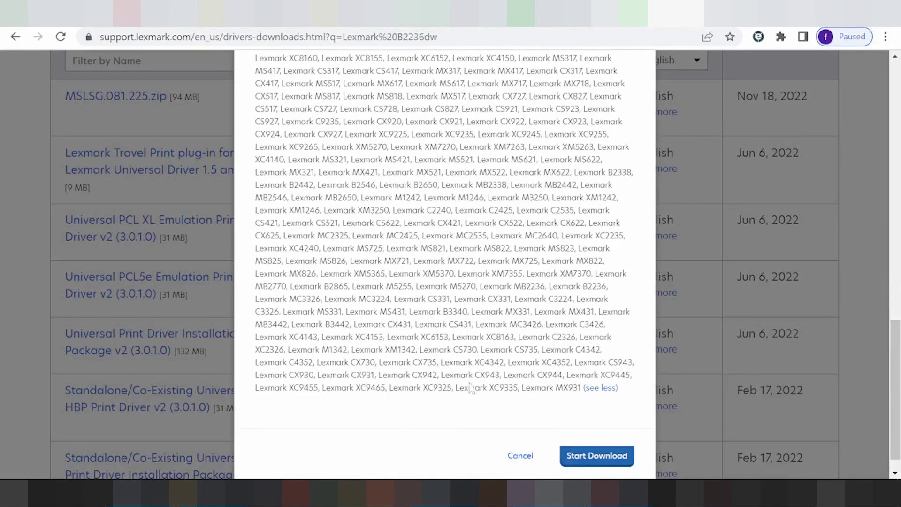
Step: Start the 132 MB Lexmark Universal v2 installer download and close the dialog
click(592, 456)
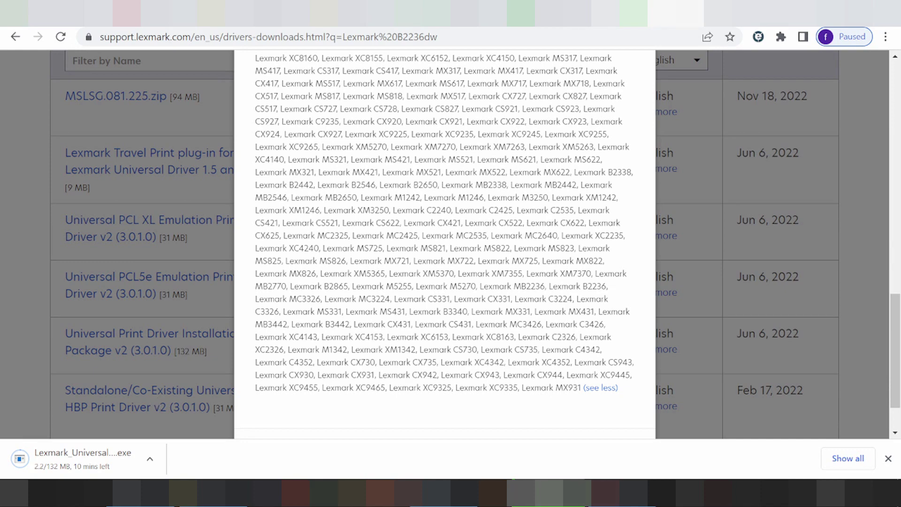
click(697, 306)
scroll(501, 243, up, 10)
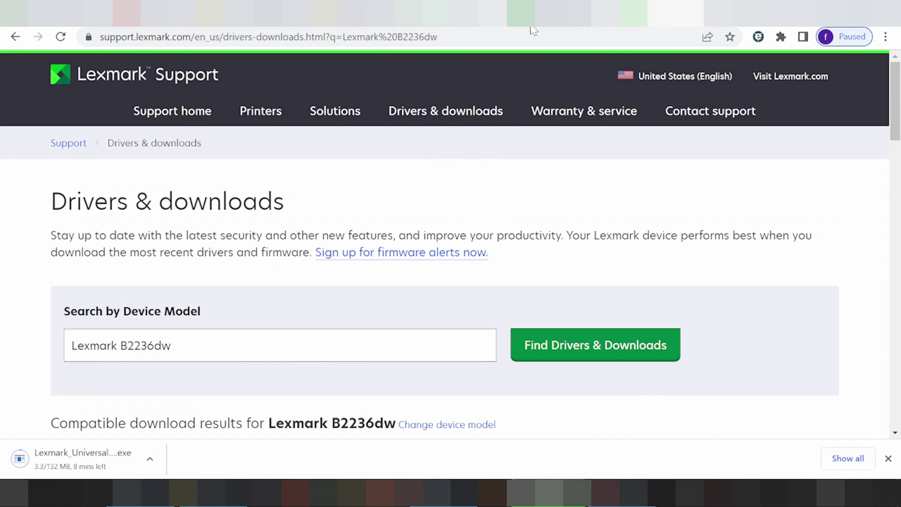
Step: Return to the Lexmark B2236dw product page tab
click(539, 14)
scroll(539, 188, down, 1)
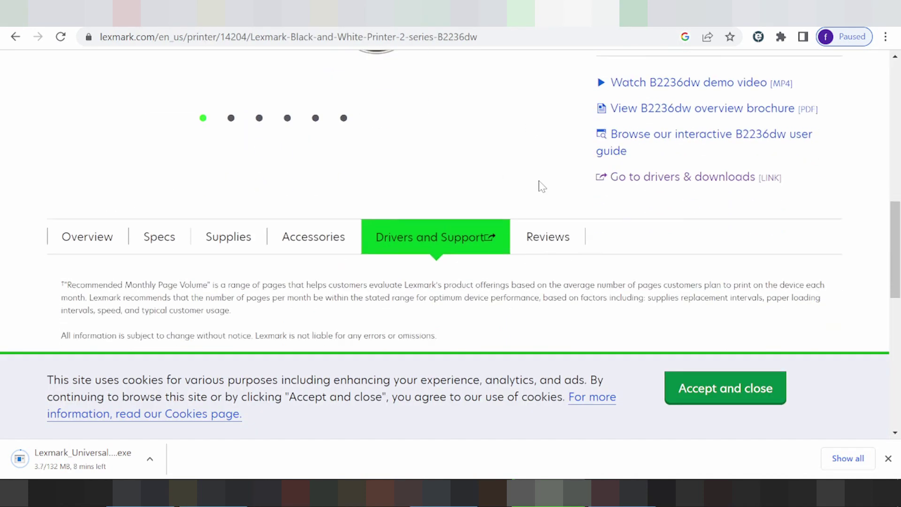
scroll(539, 188, up, 3)
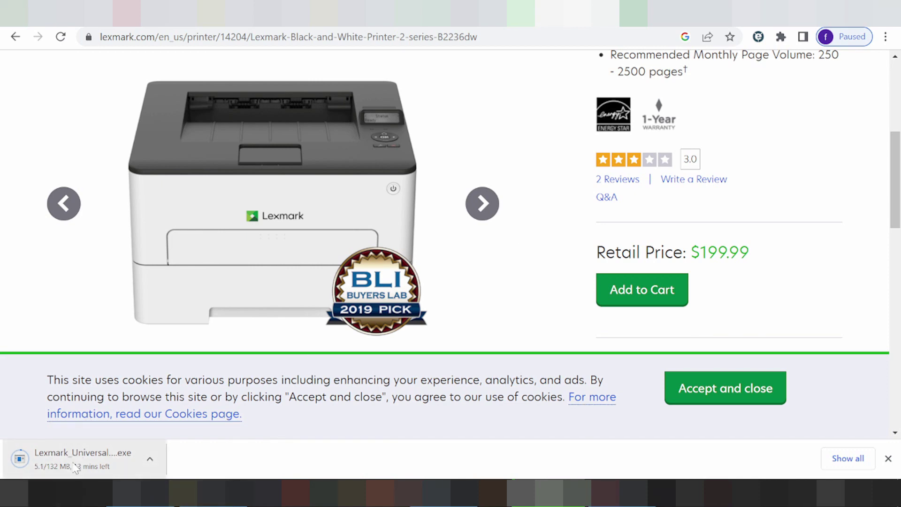
click(150, 459)
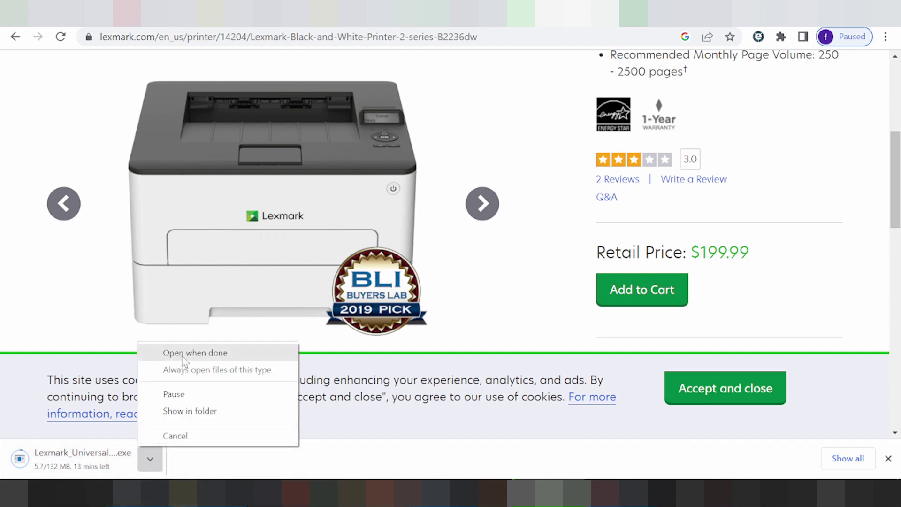
click(35, 405)
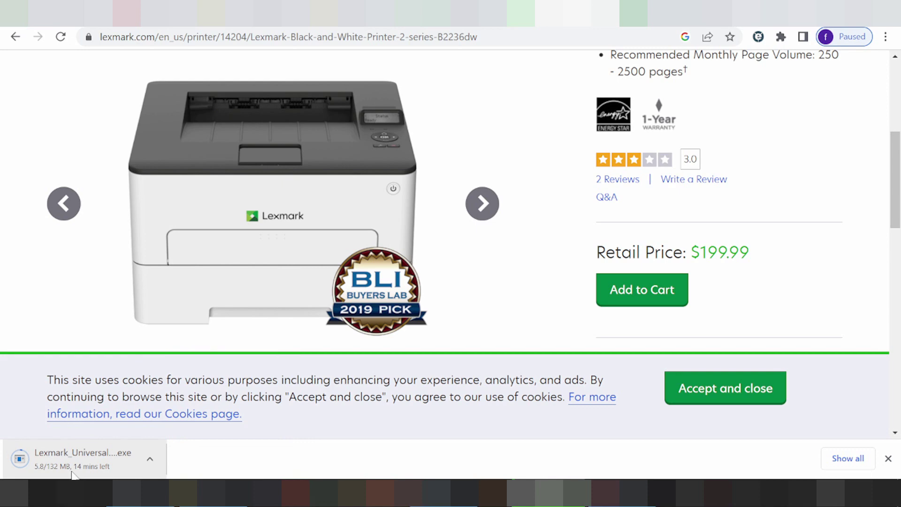
click(151, 460)
click(26, 419)
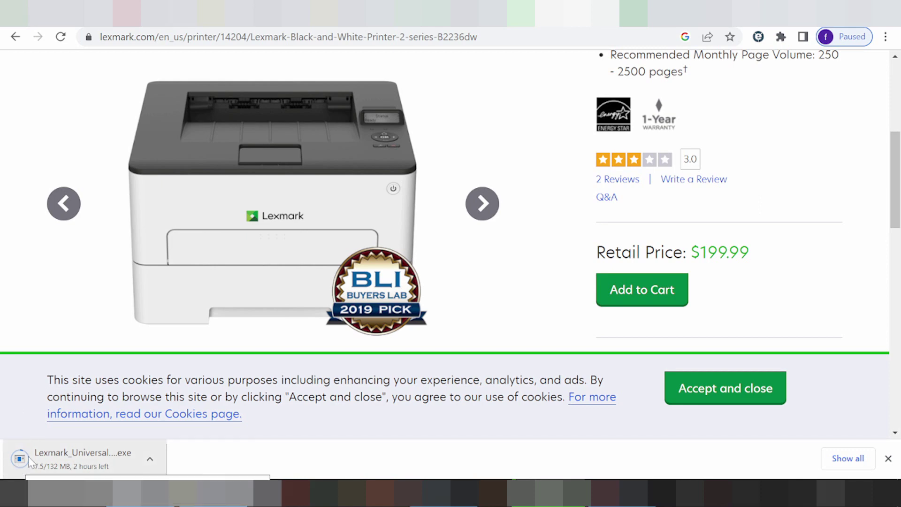
click(156, 462)
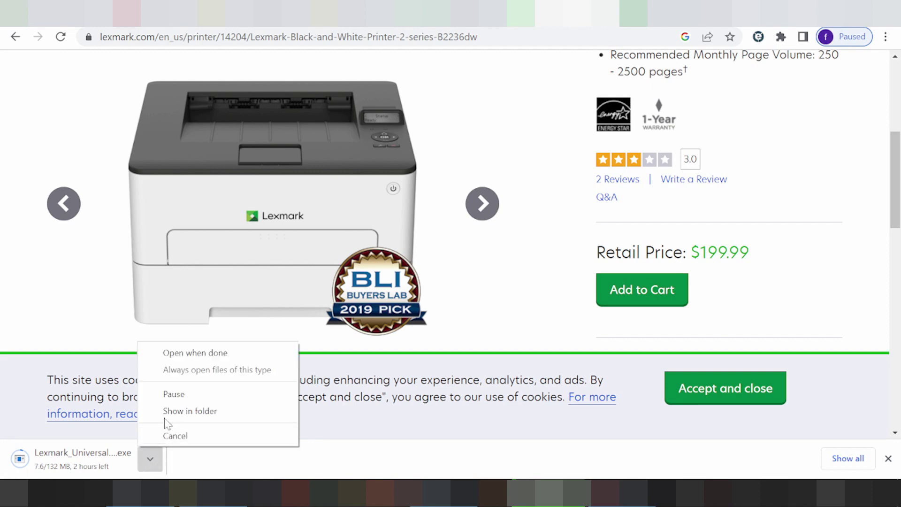
click(12, 420)
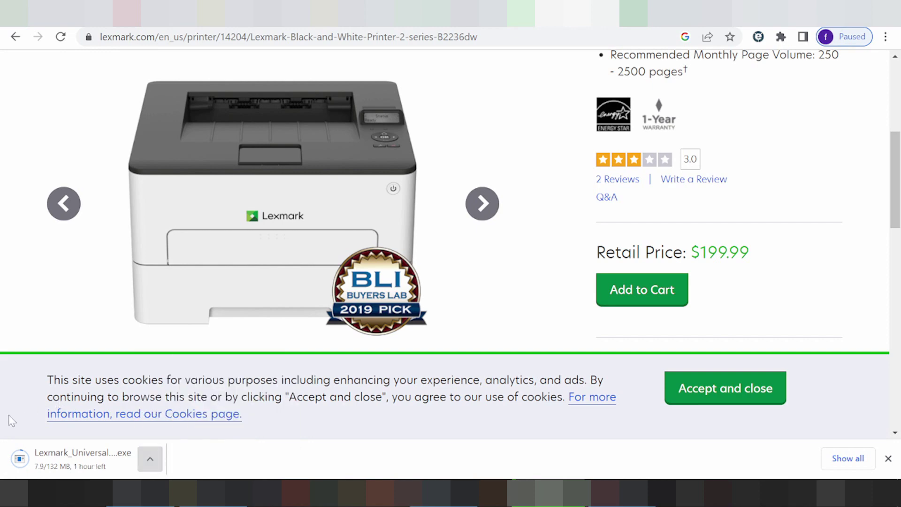
click(157, 456)
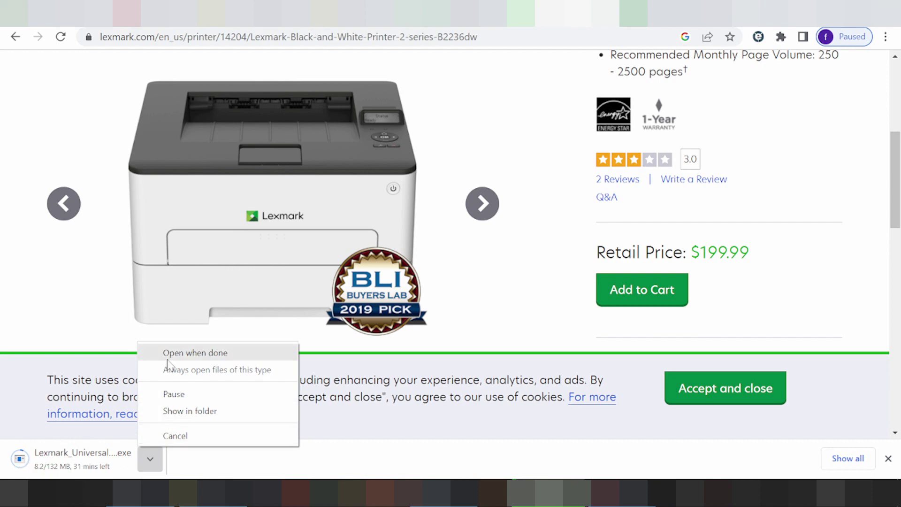
click(17, 396)
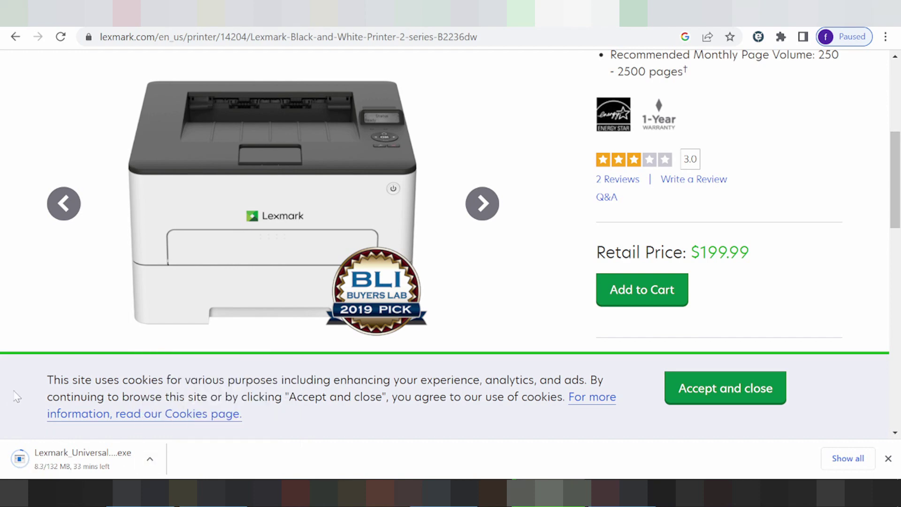